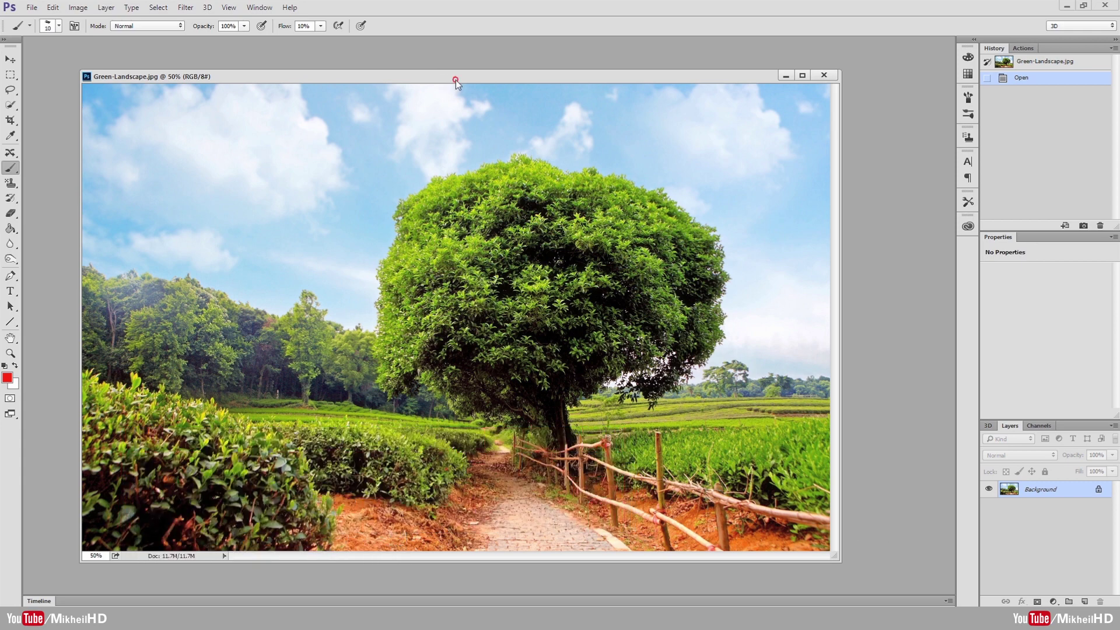
# - Nudge the floating Green-Landscape.jpg window into place and bring up the Window arrangement options
pyautogui.moveTo(456, 80); pyautogui.dragTo(453, 84)
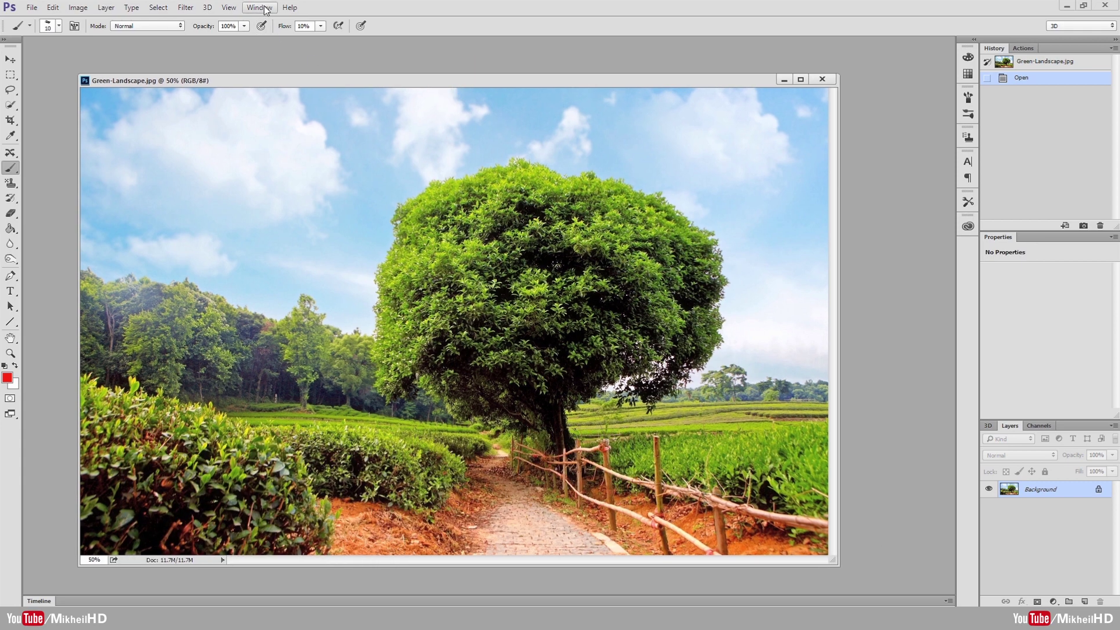
pyautogui.moveTo(467, 84); pyautogui.dragTo(487, 81)
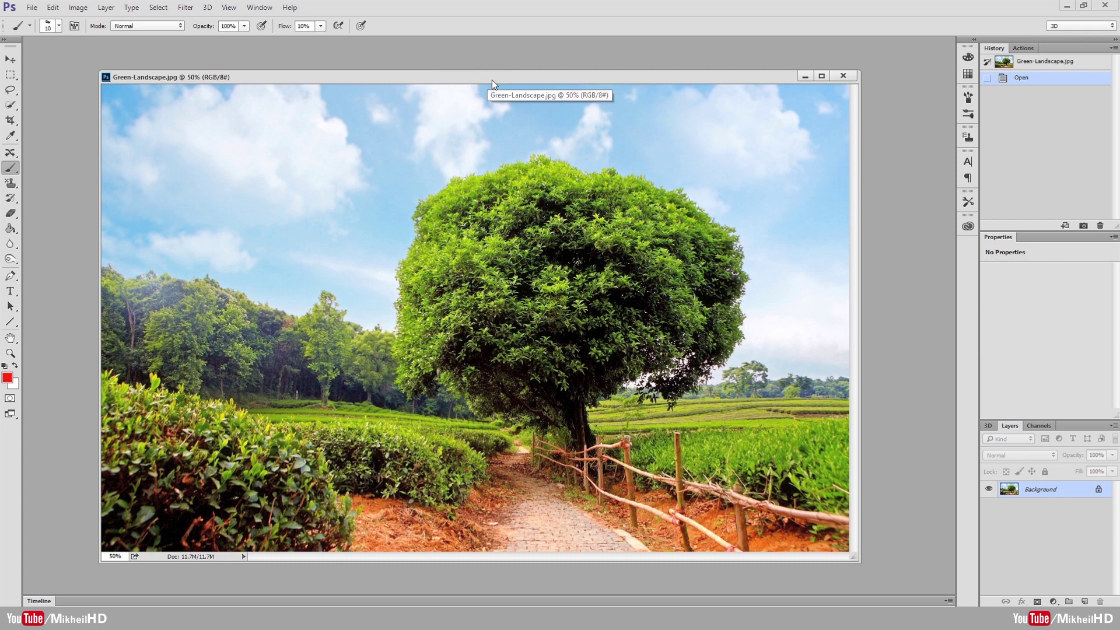
pyautogui.moveTo(491, 79); pyautogui.dragTo(486, 72)
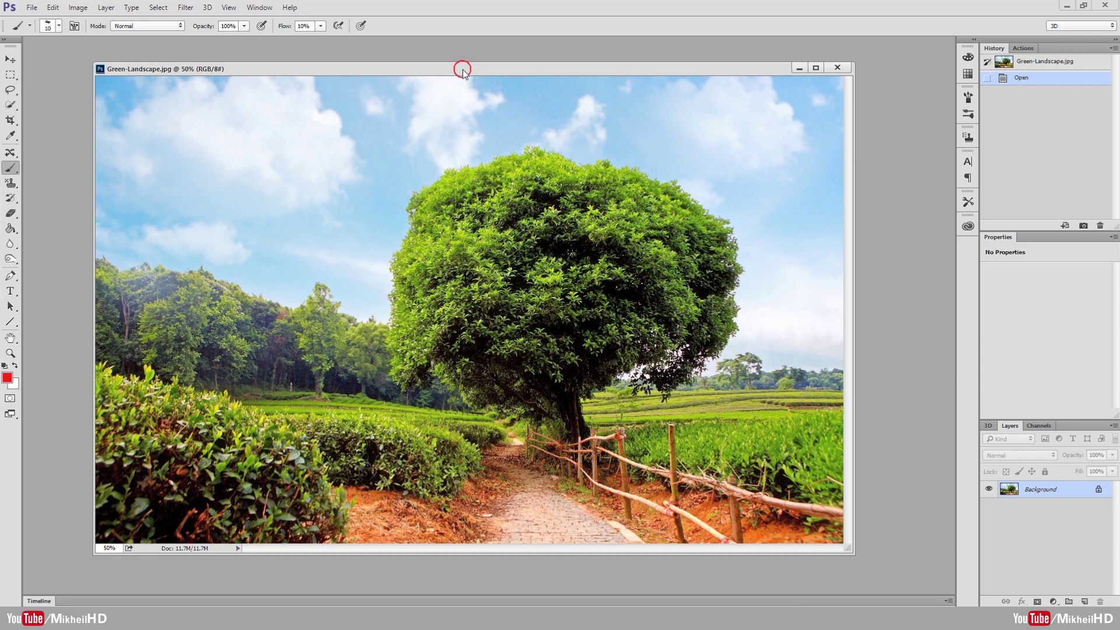
pyautogui.moveTo(463, 71); pyautogui.dragTo(431, 80)
pyautogui.click(259, 7)
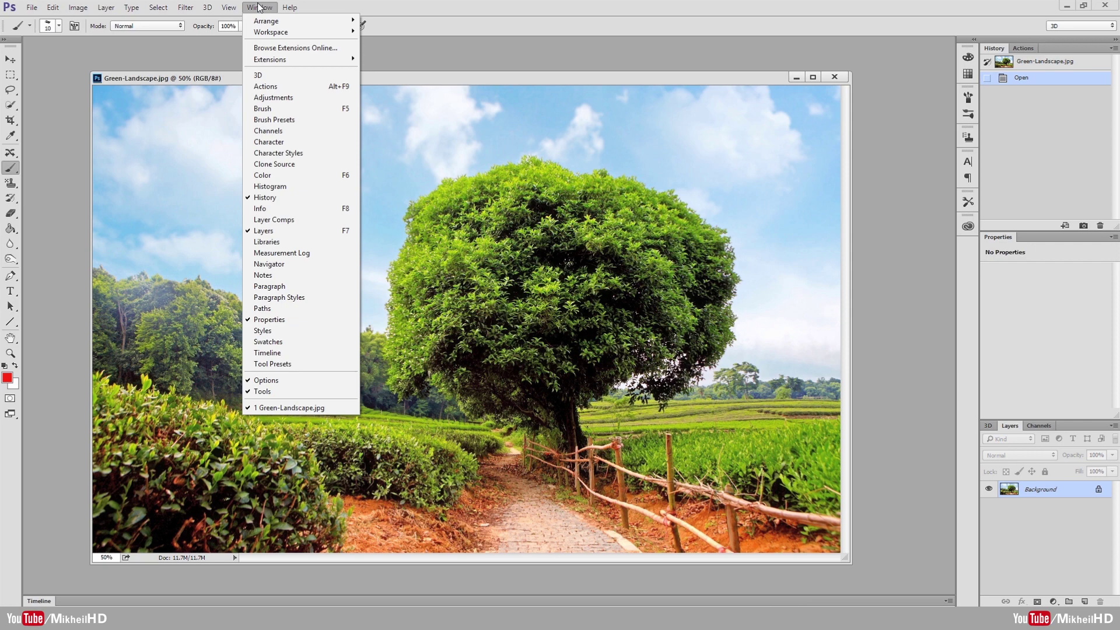
pyautogui.moveTo(267, 19)
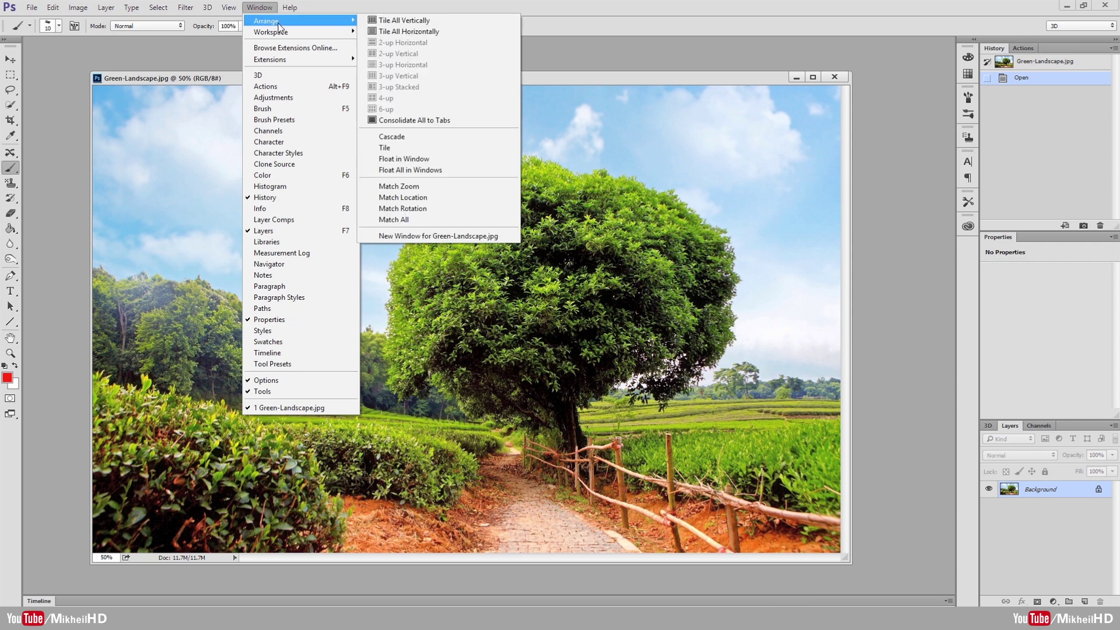
# - Dismiss the arrangement menu, reposition the photo window, and scrubby-zoom the canvas to about 50.7%
pyautogui.click(176, 80)
pyautogui.moveTo(186, 84); pyautogui.dragTo(204, 85)
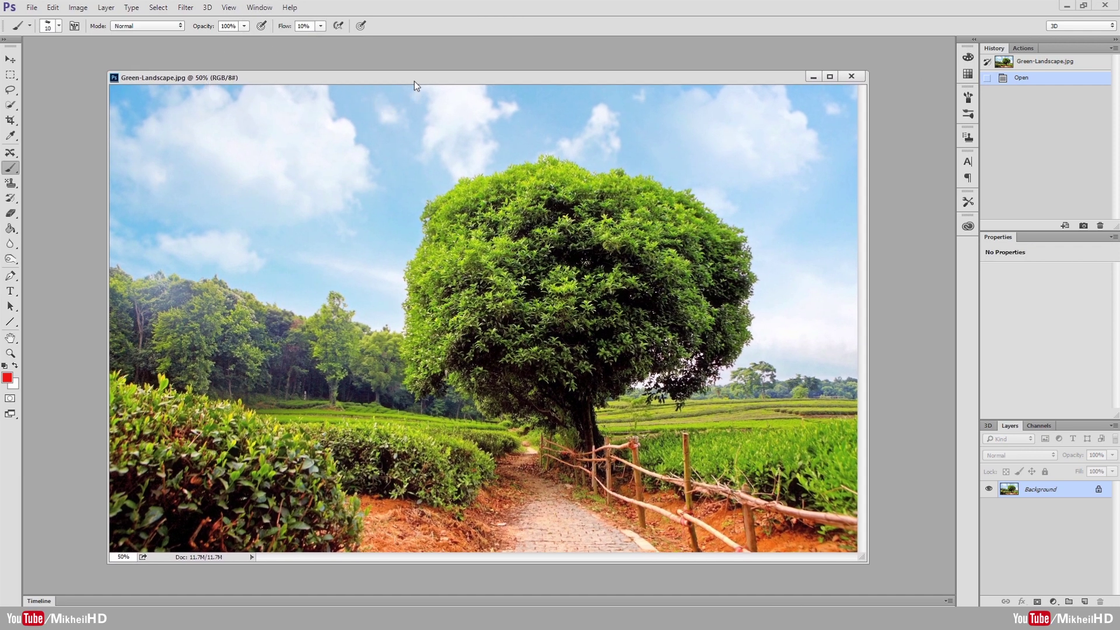
pyautogui.moveTo(417, 76); pyautogui.dragTo(394, 71)
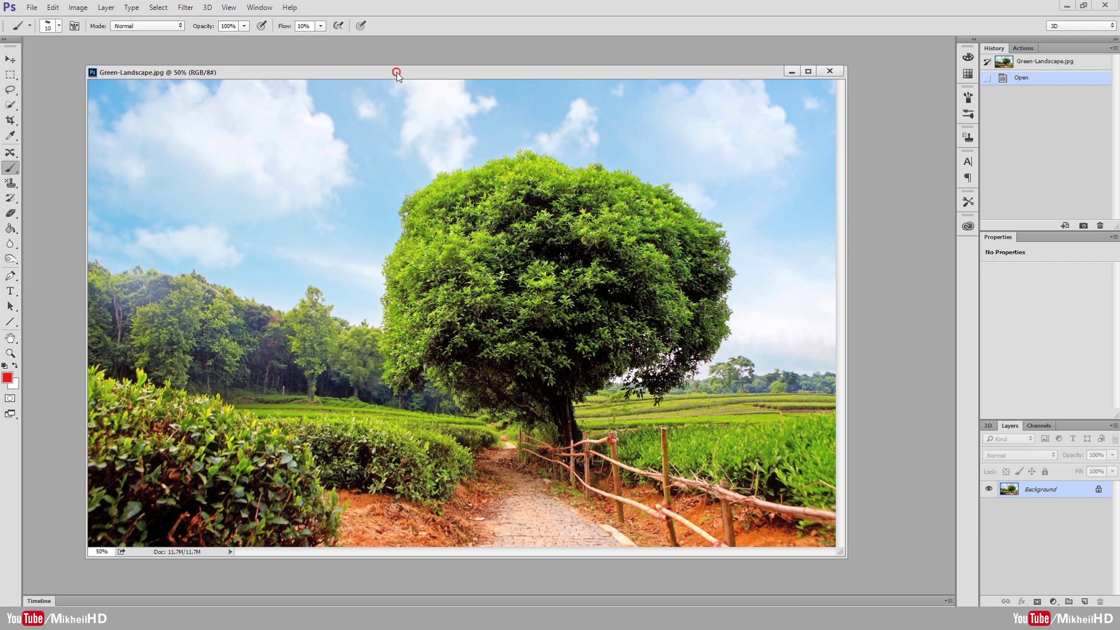
pyautogui.moveTo(396, 72); pyautogui.dragTo(411, 72)
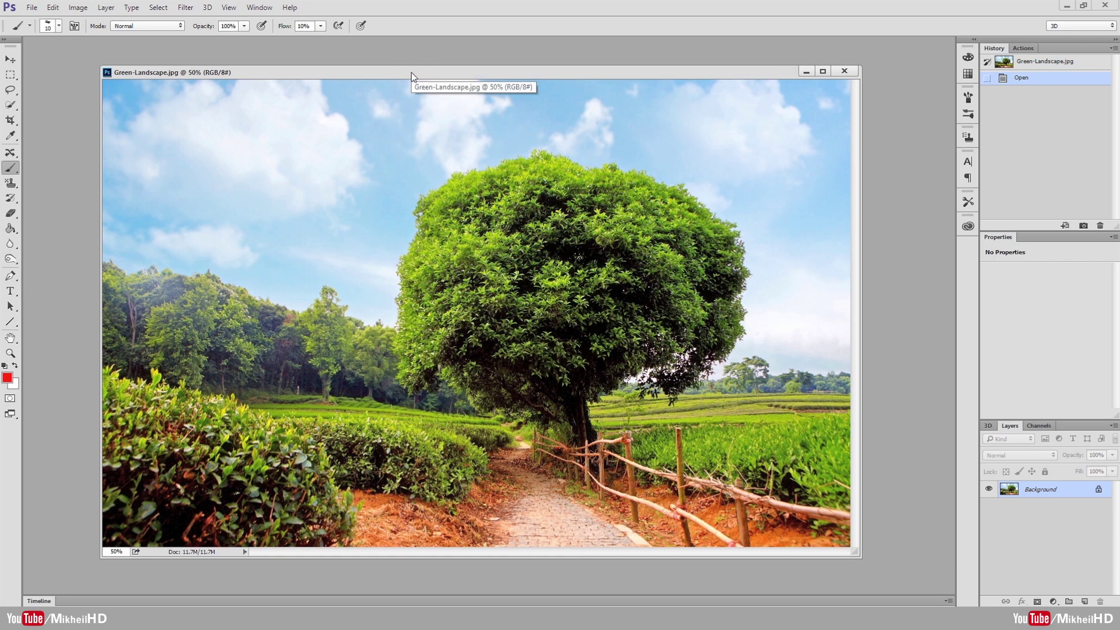
pyautogui.moveTo(408, 72); pyautogui.dragTo(381, 69)
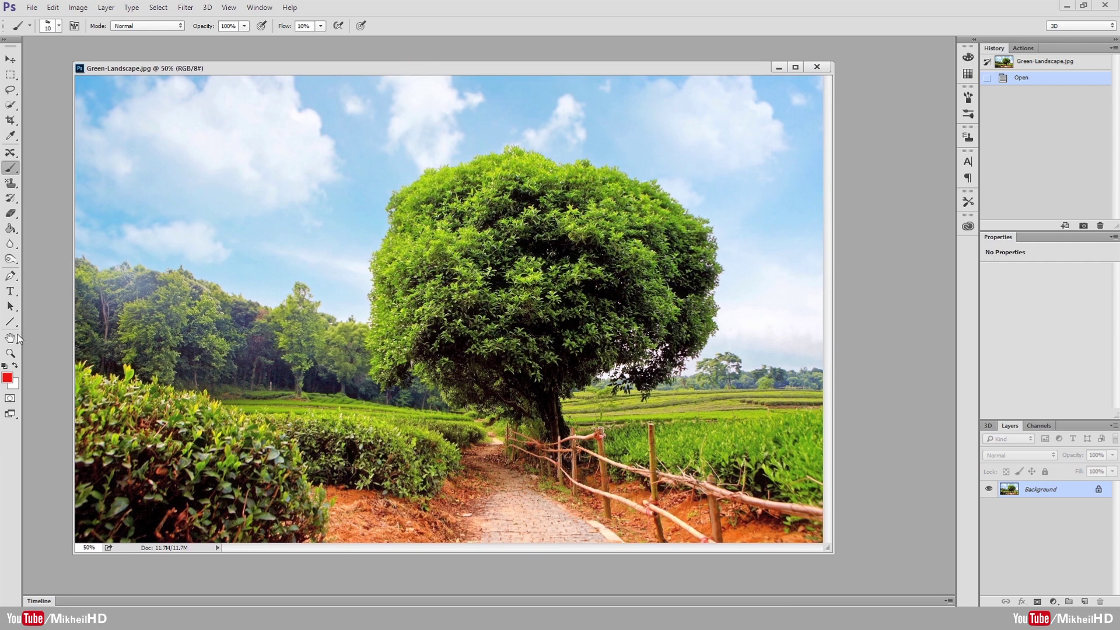
pyautogui.click(11, 353)
pyautogui.moveTo(367, 379)
pyautogui.mouseDown()
pyautogui.moveTo(342, 400)
pyautogui.moveTo(535, 420)
pyautogui.moveTo(435, 397)
pyautogui.moveTo(558, 434)
pyautogui.mouseUp()
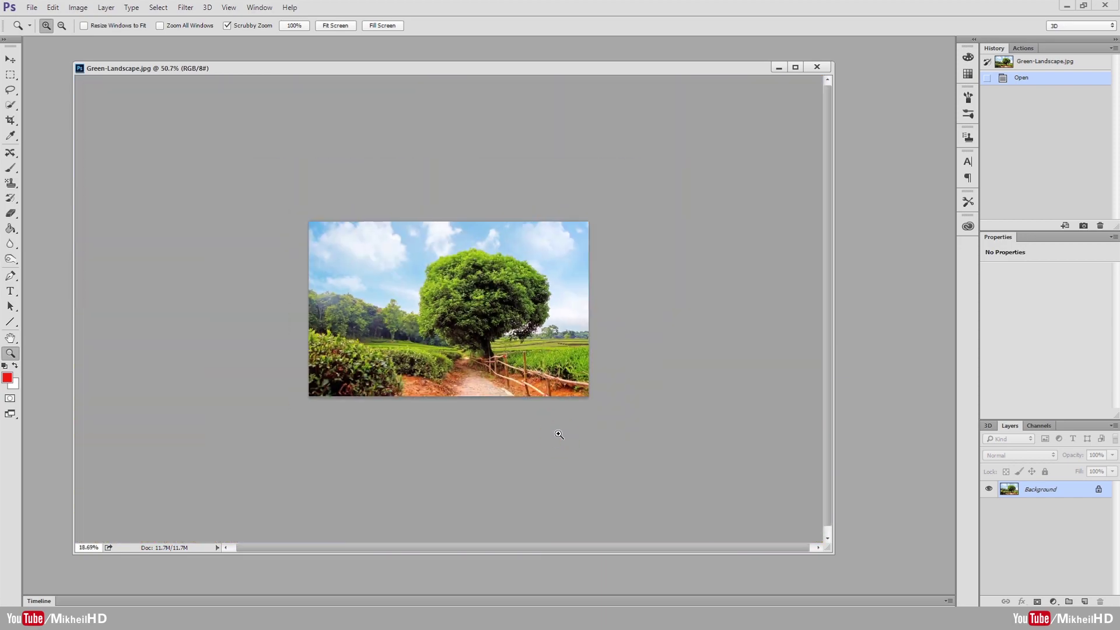
# - Zoom in and out around the landscape, settling at about 121.4% on the tree, bushes and path
pyautogui.click(559, 435)
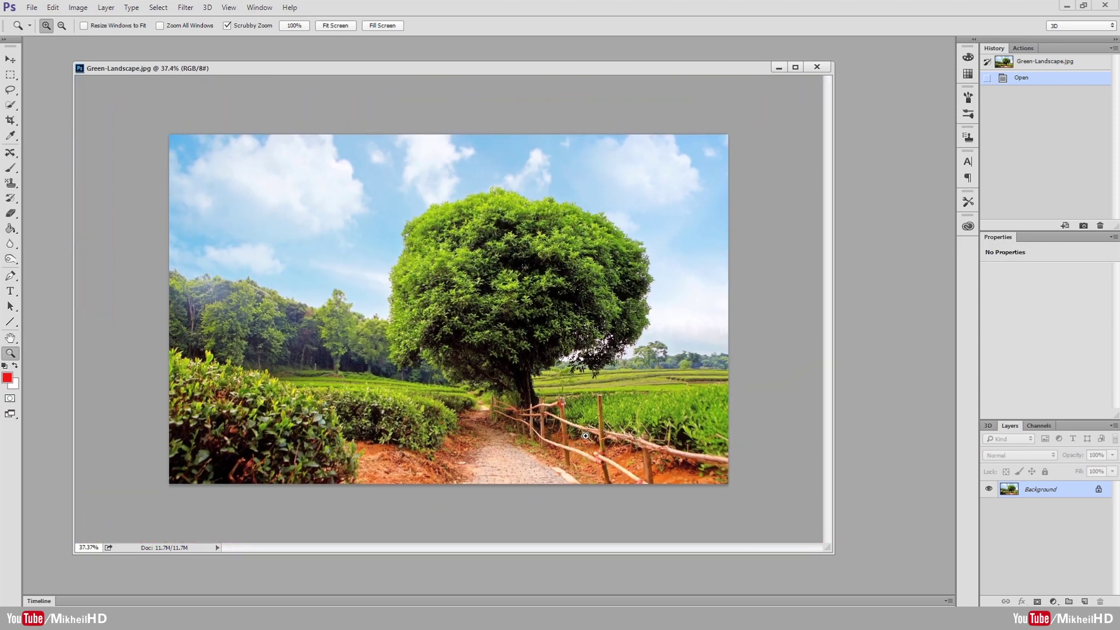
pyautogui.moveTo(438, 363); pyautogui.dragTo(738, 357)
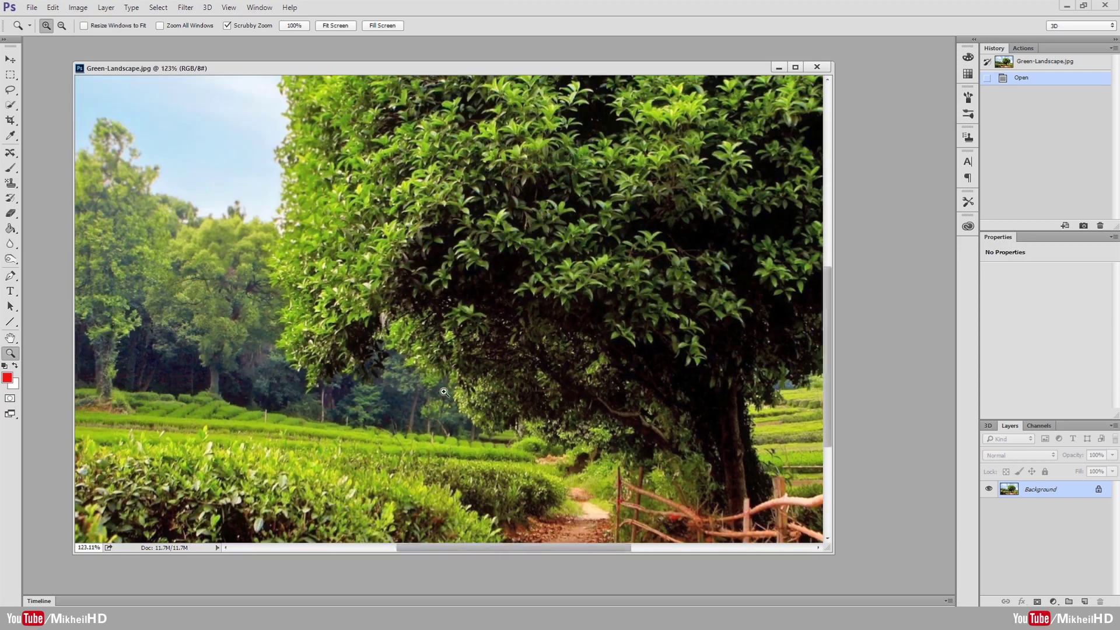
pyautogui.moveTo(432, 422); pyautogui.dragTo(420, 410)
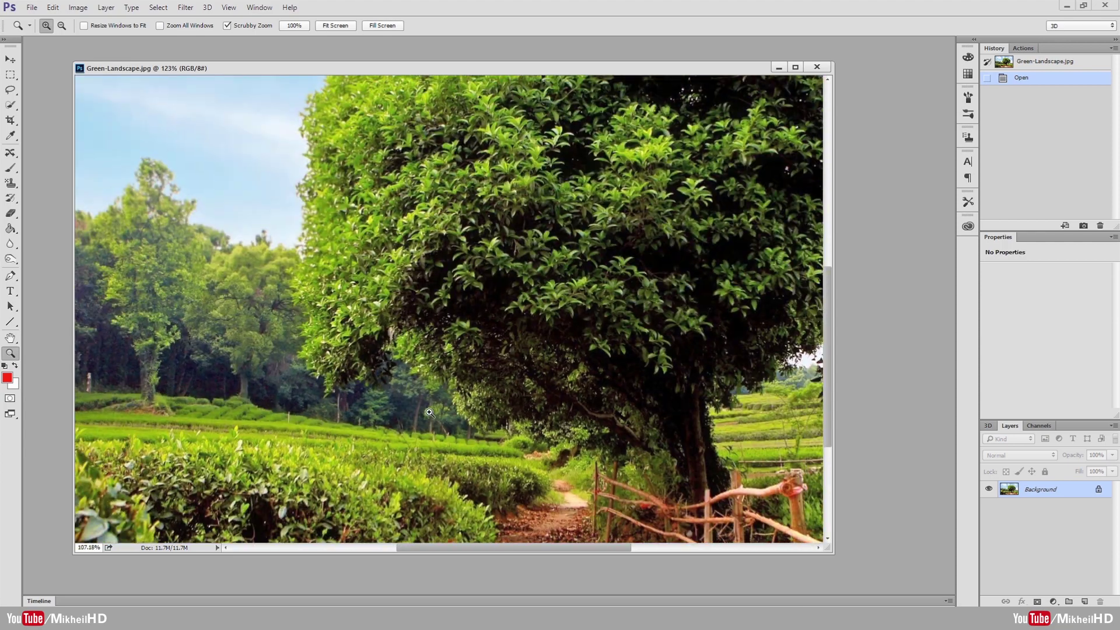
pyautogui.moveTo(512, 466)
pyautogui.mouseDown()
pyautogui.moveTo(480, 407)
pyautogui.moveTo(449, 419)
pyautogui.mouseUp()
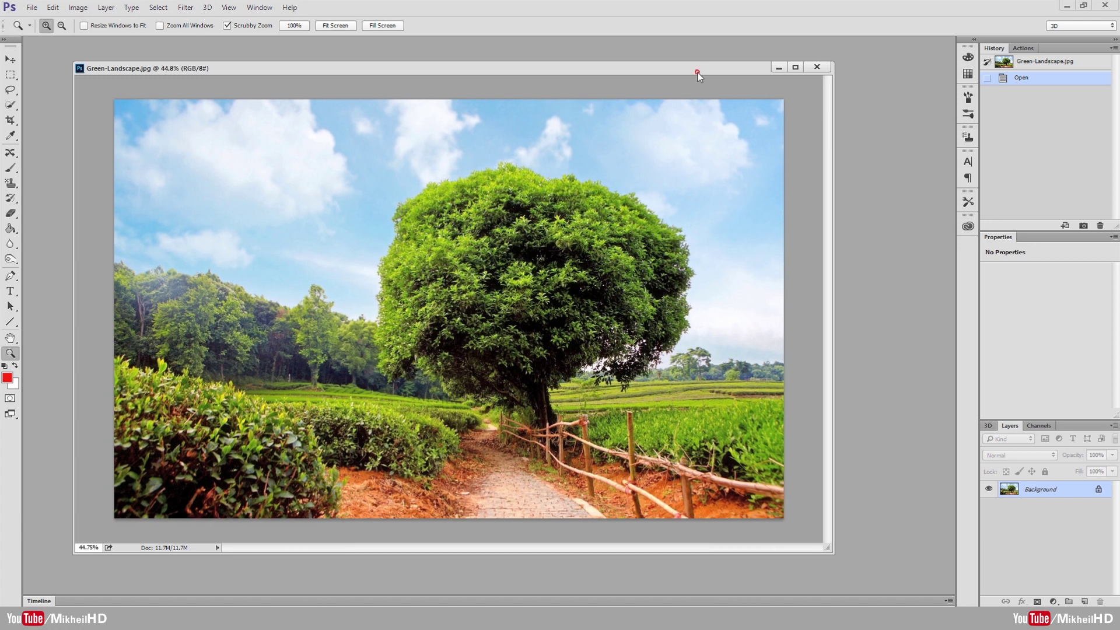
pyautogui.moveTo(698, 72); pyautogui.dragTo(669, 76)
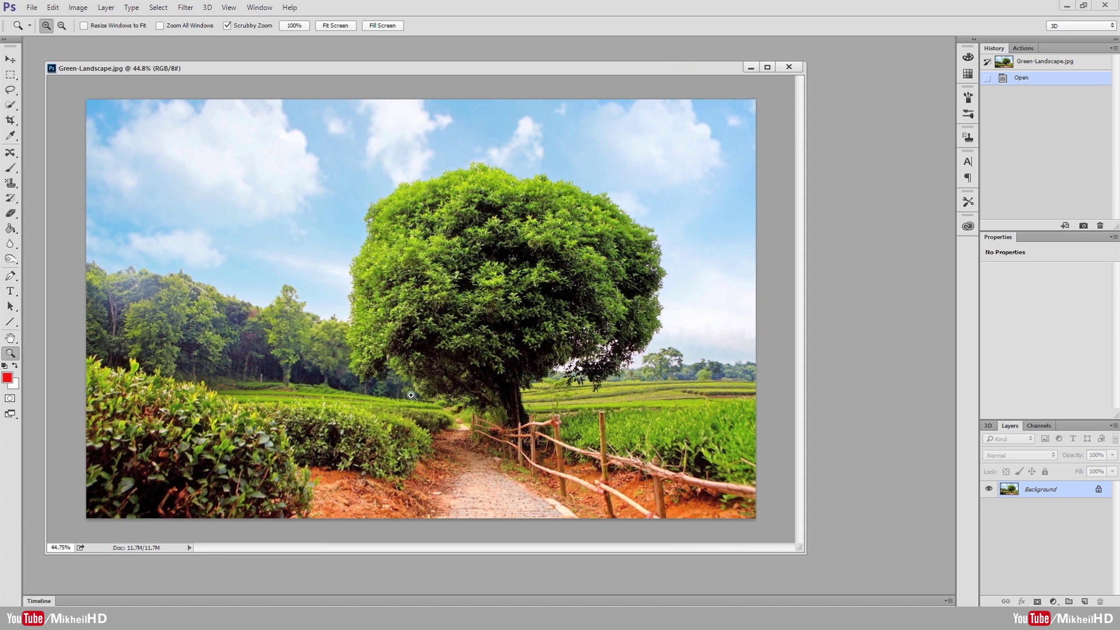
pyautogui.moveTo(410, 403); pyautogui.dragTo(453, 431)
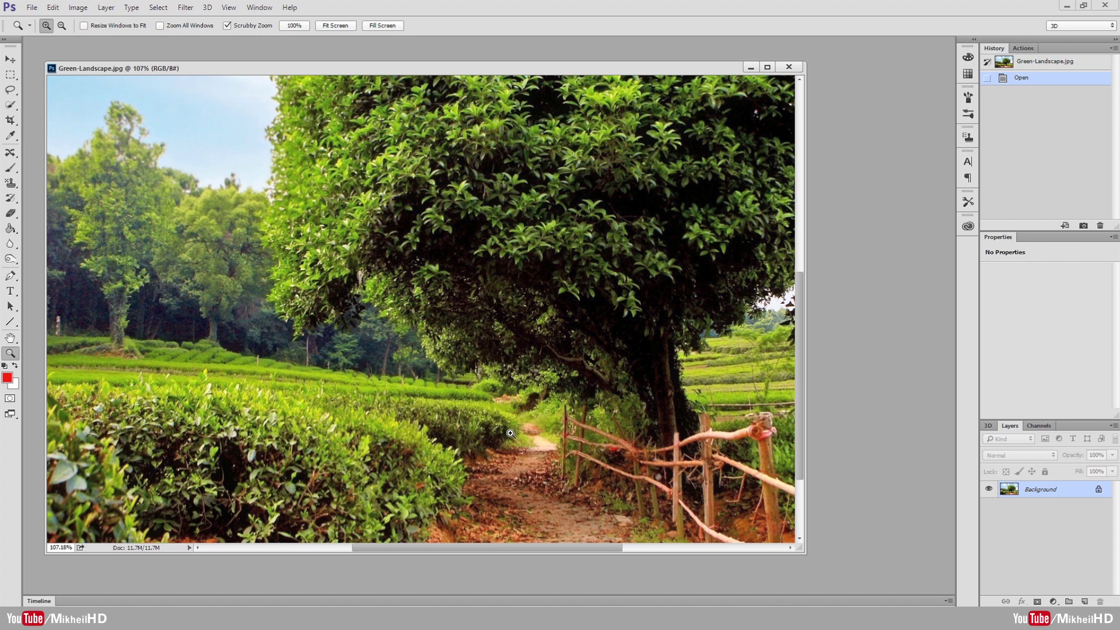
pyautogui.moveTo(445, 487); pyautogui.dragTo(408, 482)
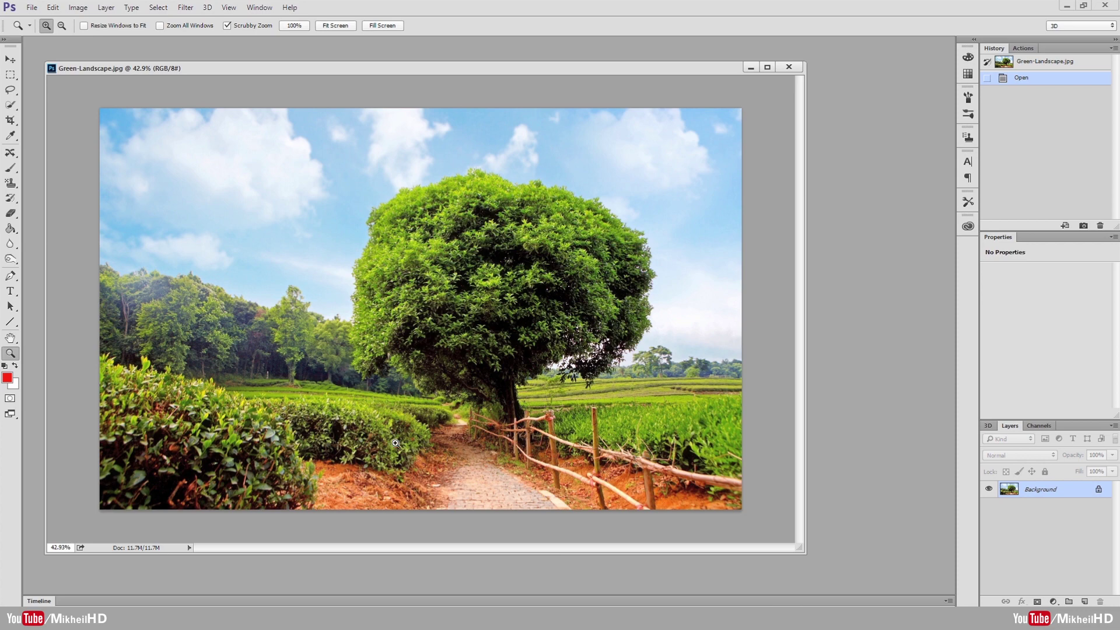
pyautogui.moveTo(368, 422)
pyautogui.mouseDown()
pyautogui.moveTo(418, 454)
pyautogui.moveTo(390, 439)
pyautogui.mouseUp()
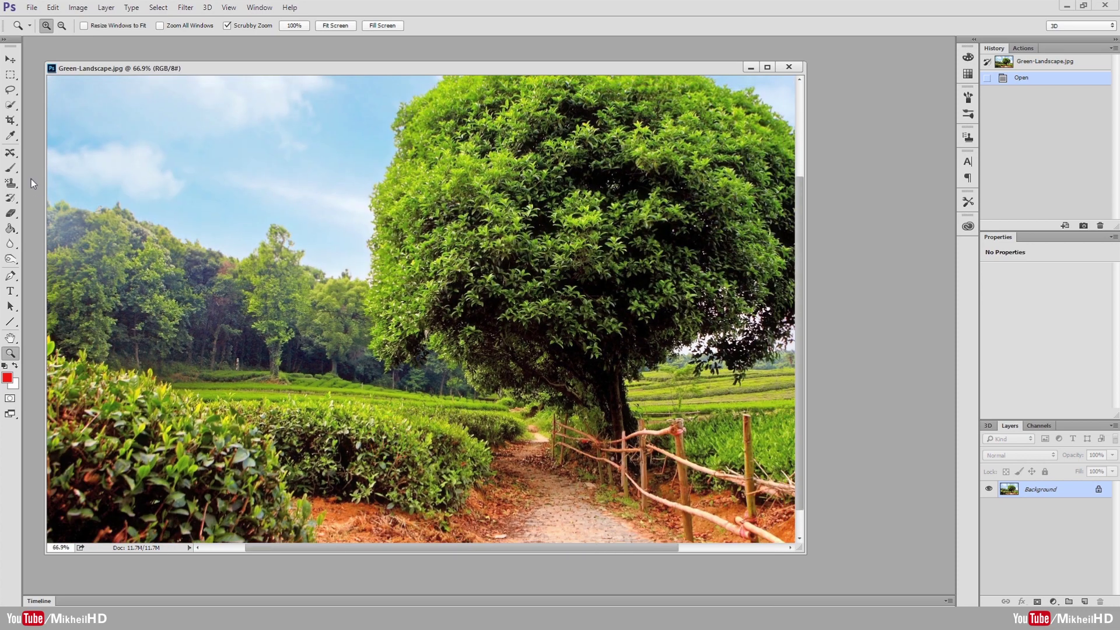
# - Paint red test strokes across the dirt path and widen the photo window
pyautogui.click(10, 167)
pyautogui.moveTo(490, 483)
pyautogui.mouseDown()
pyautogui.moveTo(593, 513)
pyautogui.moveTo(525, 518)
pyautogui.moveTo(445, 482)
pyautogui.moveTo(417, 437)
pyautogui.moveTo(487, 502)
pyautogui.moveTo(542, 502)
pyautogui.moveTo(545, 525)
pyautogui.moveTo(521, 531)
pyautogui.moveTo(400, 492)
pyautogui.moveTo(376, 463)
pyautogui.moveTo(495, 452)
pyautogui.moveTo(523, 531)
pyautogui.mouseUp()
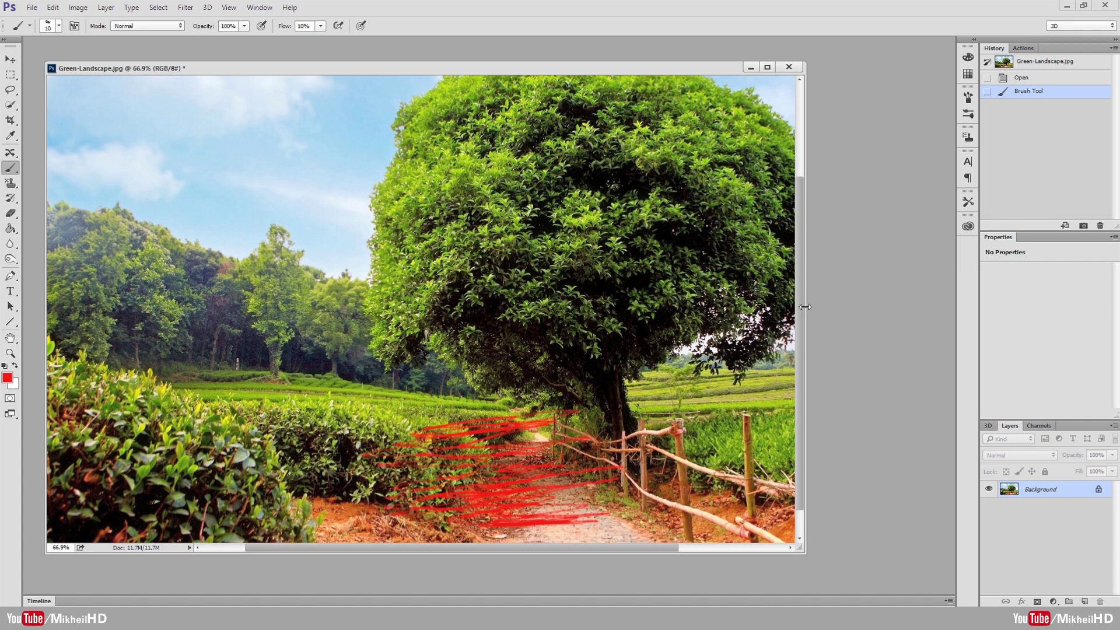
pyautogui.moveTo(805, 307); pyautogui.dragTo(900, 307)
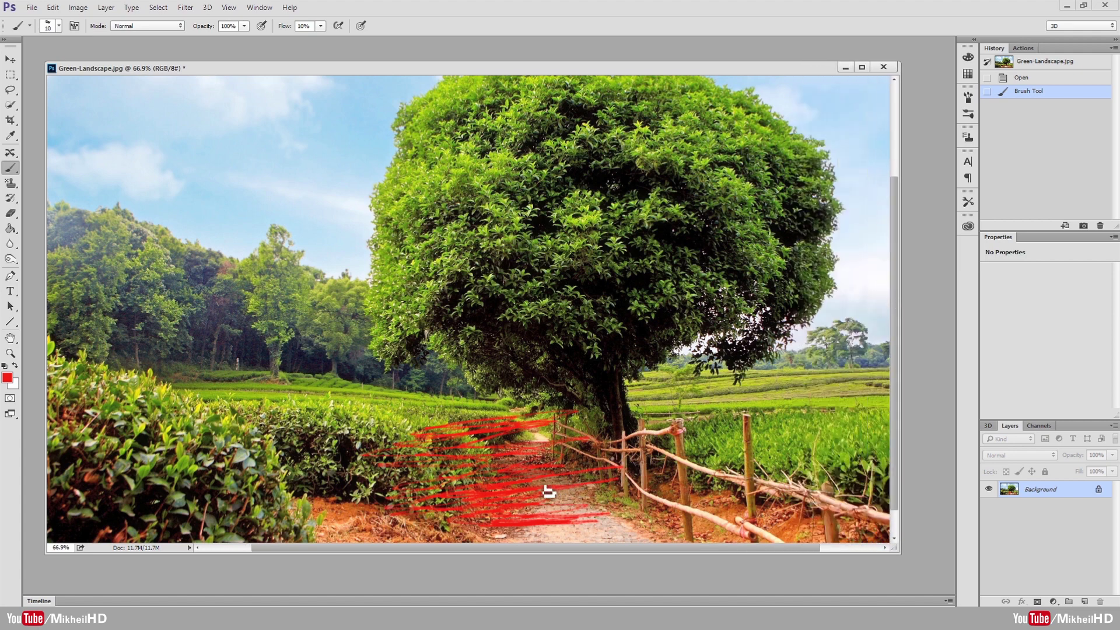
# - Zoom out to 41.8% and undo the red brush strokes
pyautogui.click(10, 353)
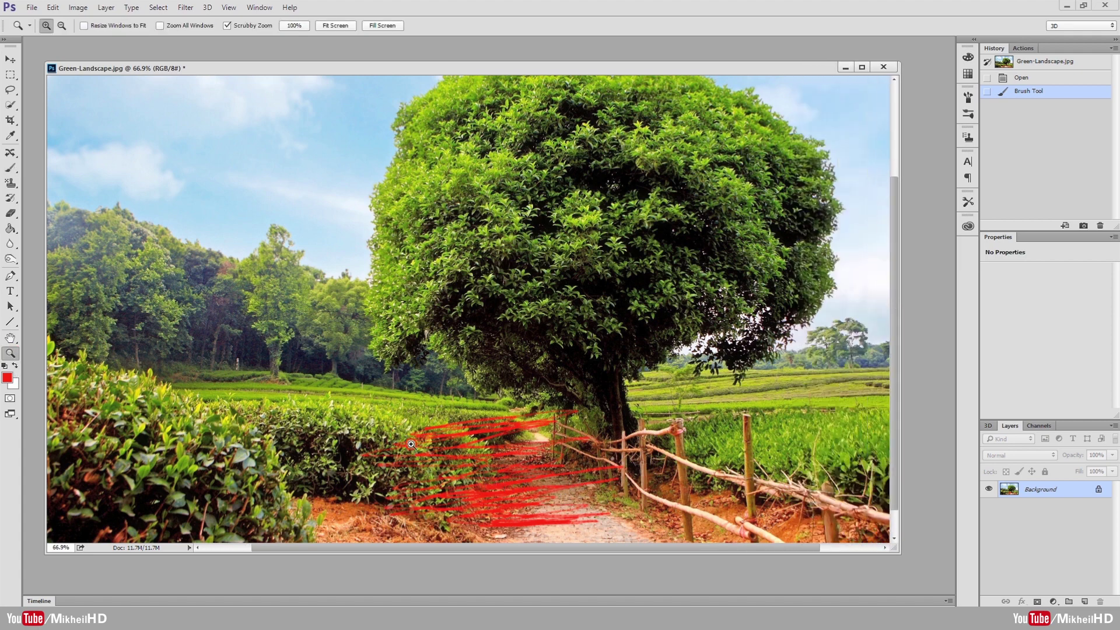
pyautogui.moveTo(411, 444)
pyautogui.mouseDown()
pyautogui.moveTo(495, 443)
pyautogui.moveTo(408, 432)
pyautogui.mouseUp()
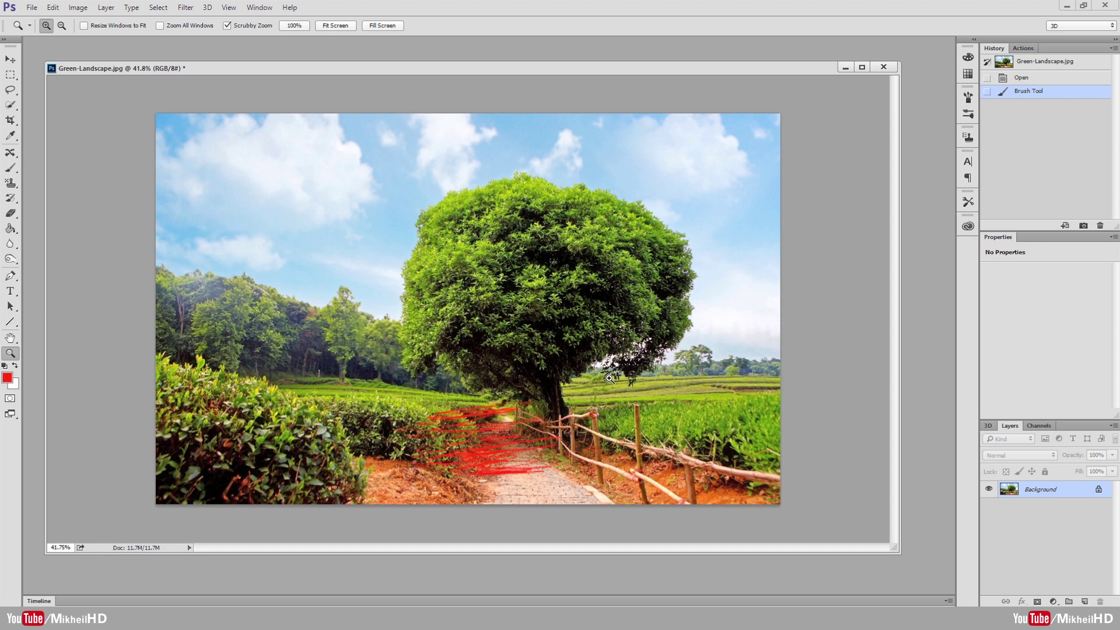
pyautogui.hotkey('ctrl', 'z')
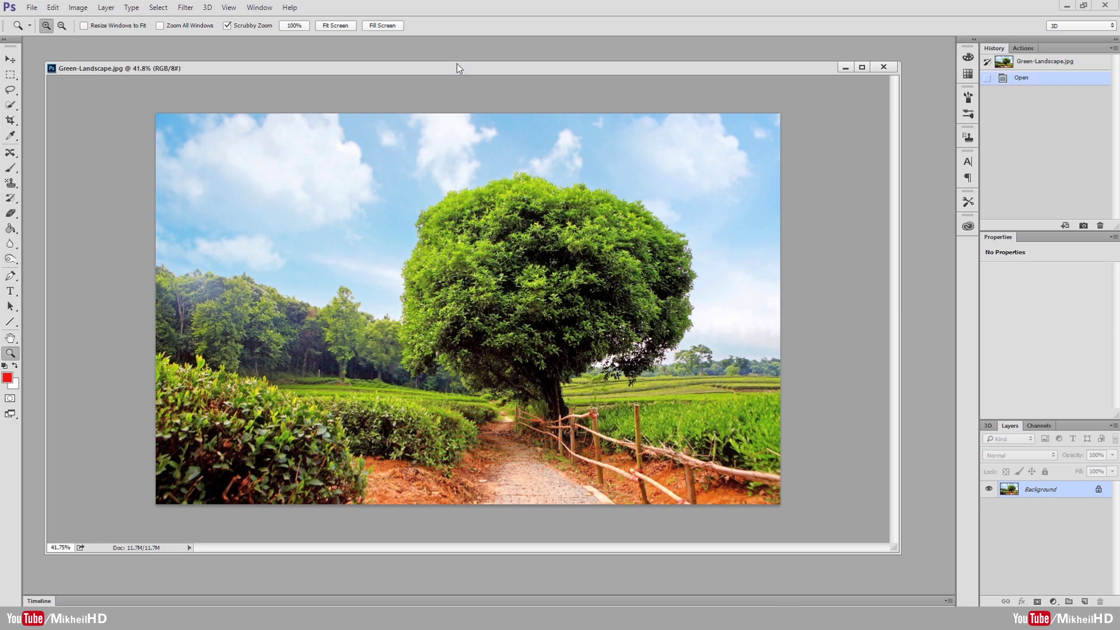
# - Nudge the photo window slightly and reopen the Window arrangement options
pyautogui.moveTo(457, 67); pyautogui.dragTo(453, 75)
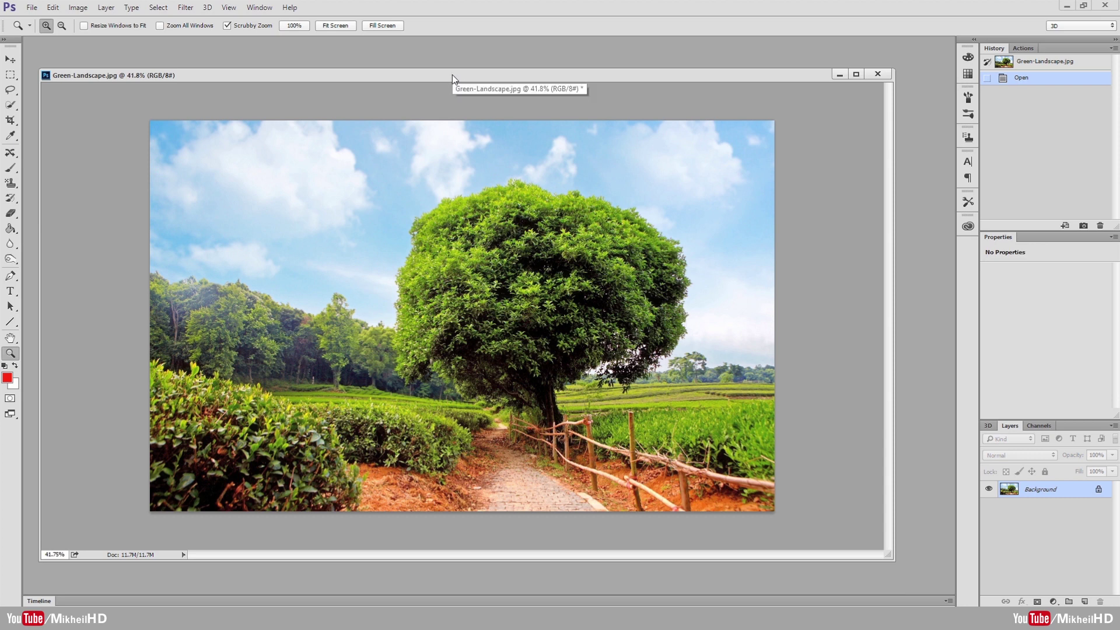
pyautogui.click(269, 7)
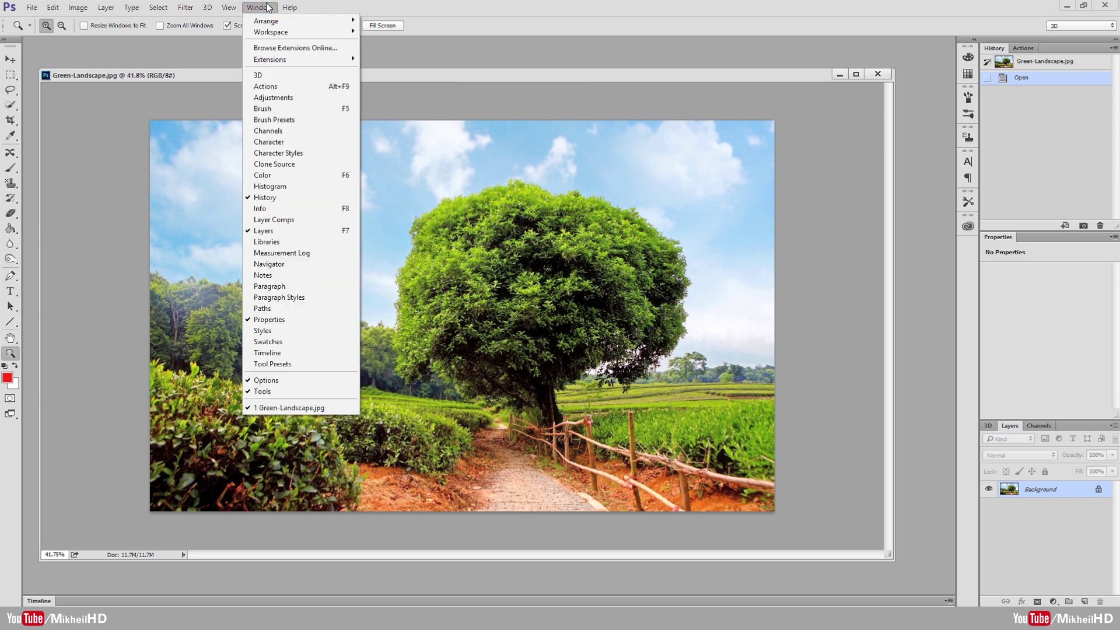
pyautogui.moveTo(267, 20)
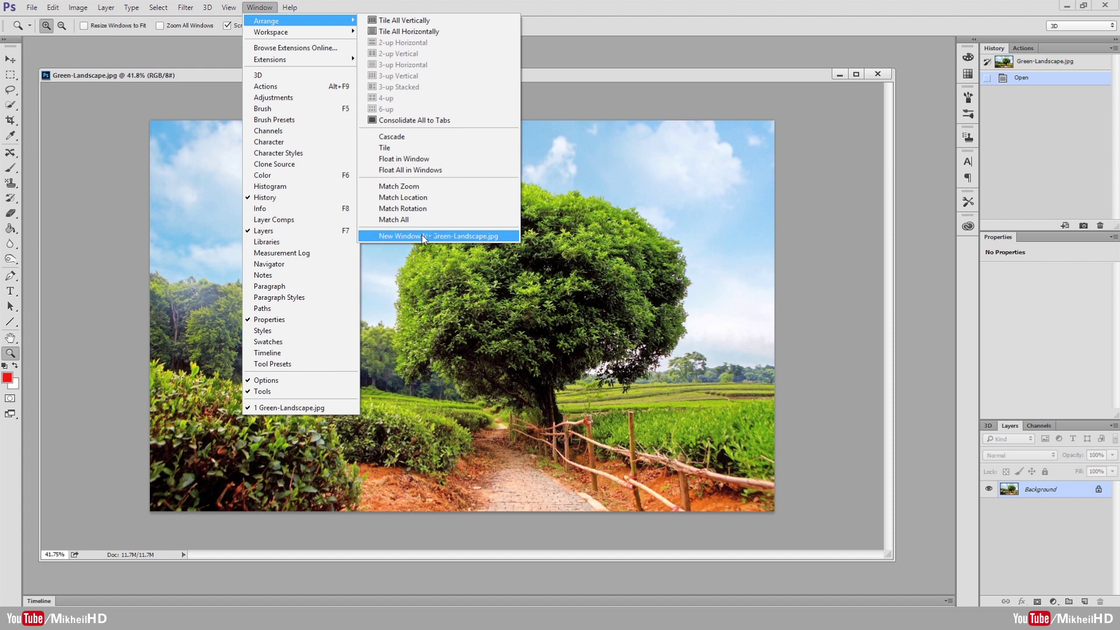
# - Open a second Green-Landscape.jpg window zoomed to 36.3% and toggle between the two tabs
pyautogui.click(451, 236)
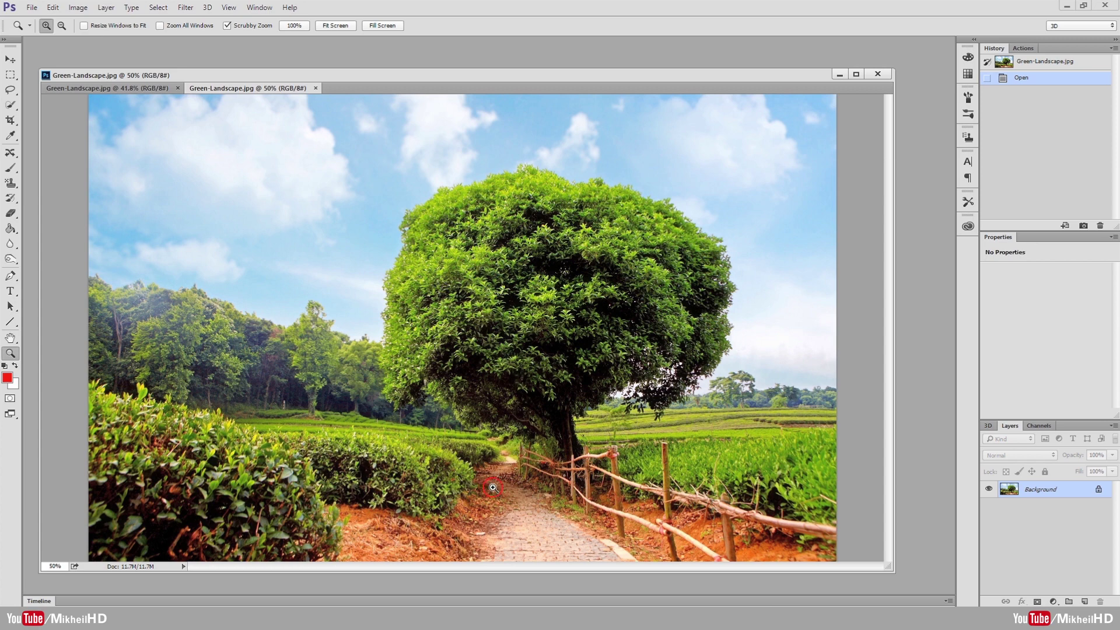
pyautogui.moveTo(489, 487)
pyautogui.mouseDown()
pyautogui.moveTo(455, 470)
pyautogui.moveTo(469, 473)
pyautogui.mouseUp()
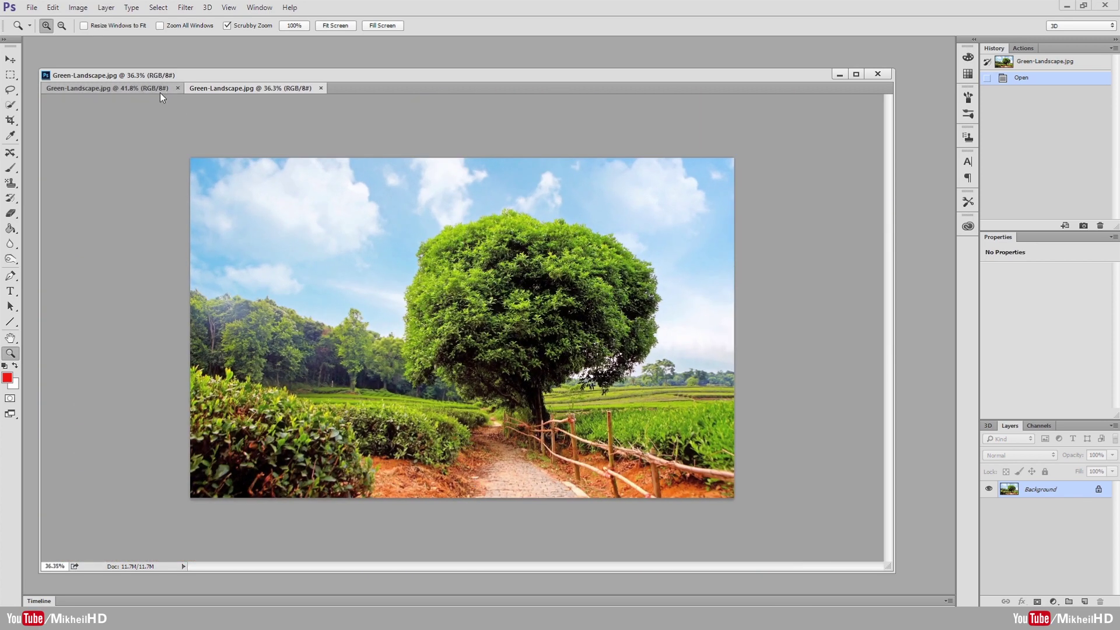
pyautogui.click(160, 93)
pyautogui.click(273, 92)
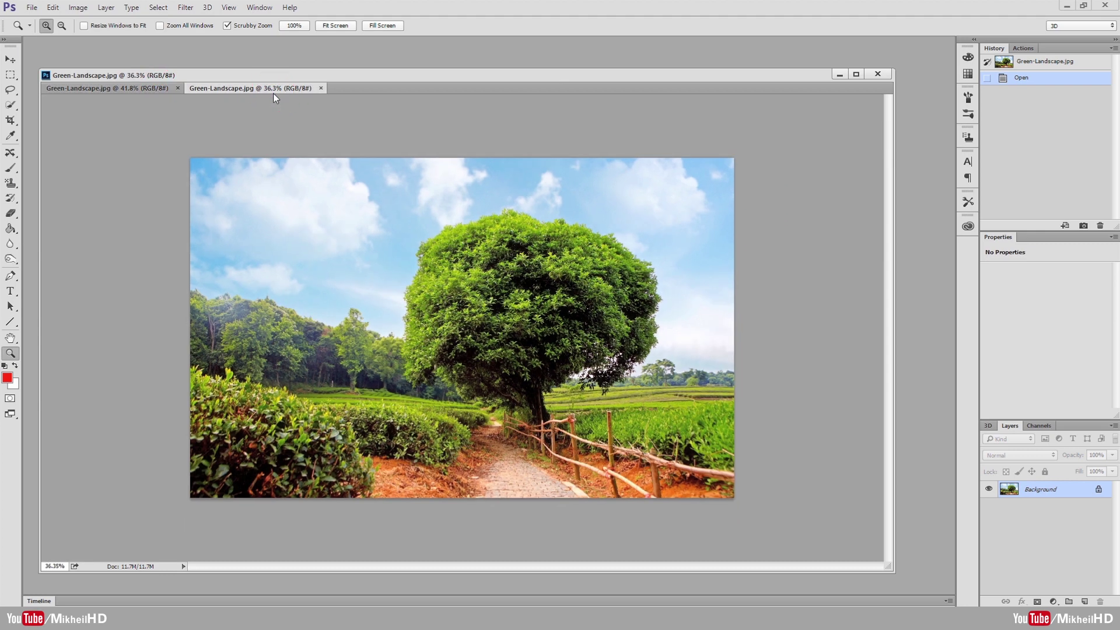
pyautogui.click(139, 88)
pyautogui.click(227, 89)
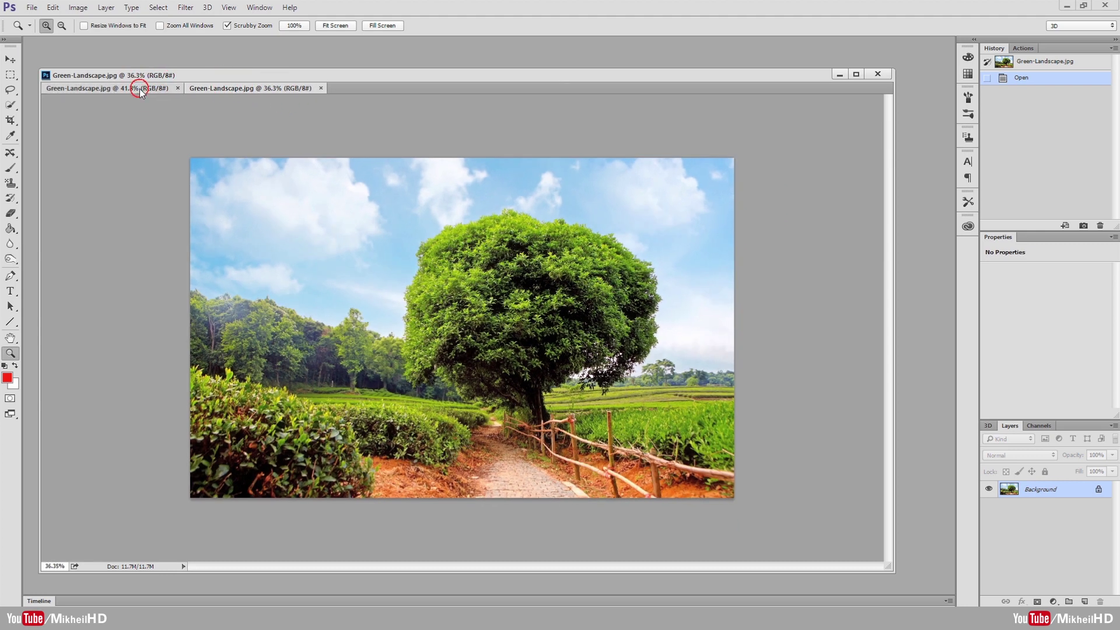
pyautogui.click(139, 88)
pyautogui.click(216, 90)
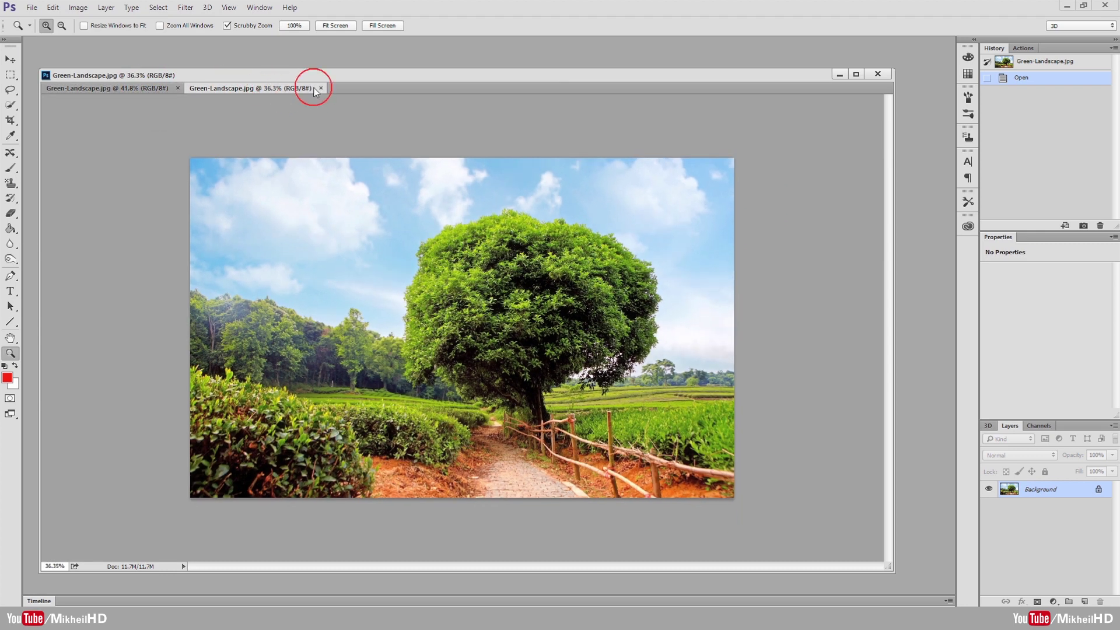
# - Arrange the two Green-Landscape.jpg windows using 2-up Vertical
pyautogui.click(261, 7)
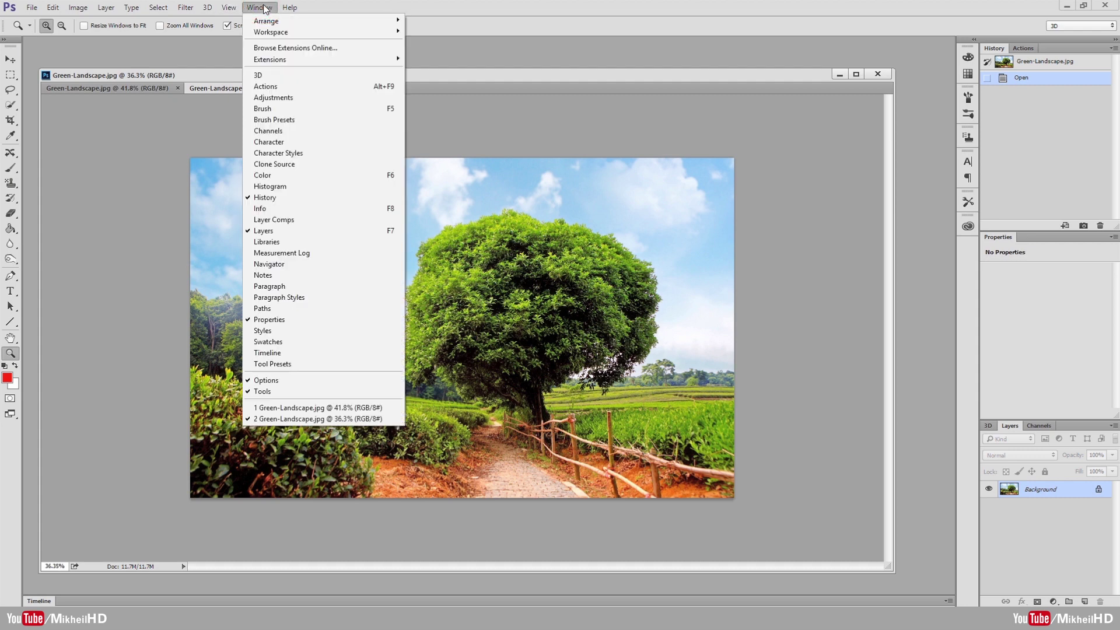
pyautogui.moveTo(267, 20)
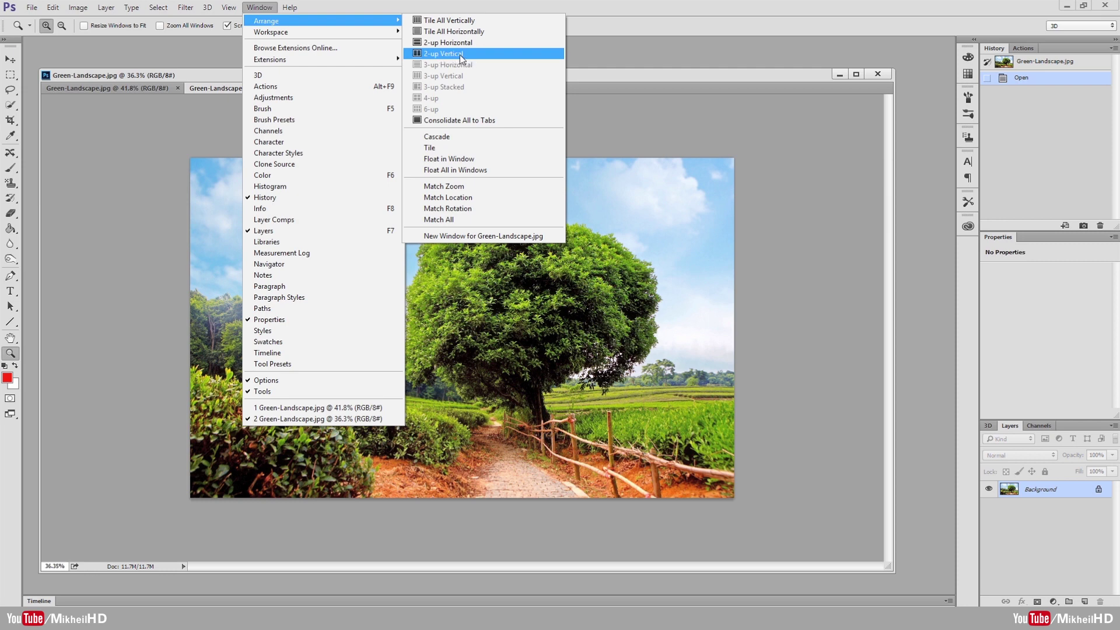
pyautogui.click(460, 54)
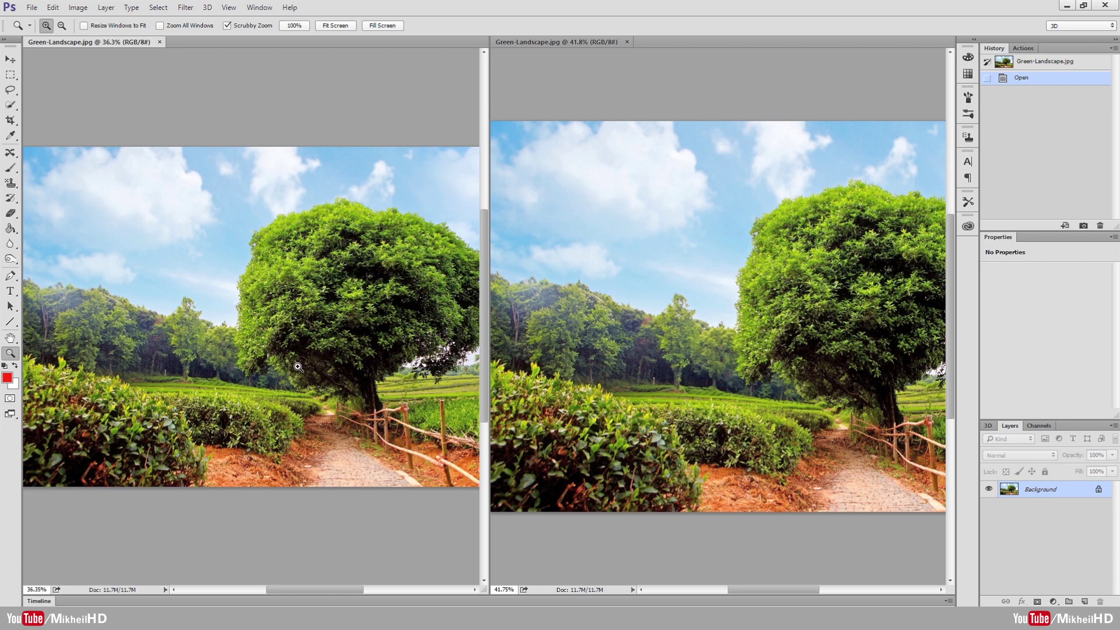
pyautogui.moveTo(296, 435)
pyautogui.mouseDown()
pyautogui.moveTo(328, 458)
pyautogui.moveTo(348, 435)
pyautogui.mouseUp()
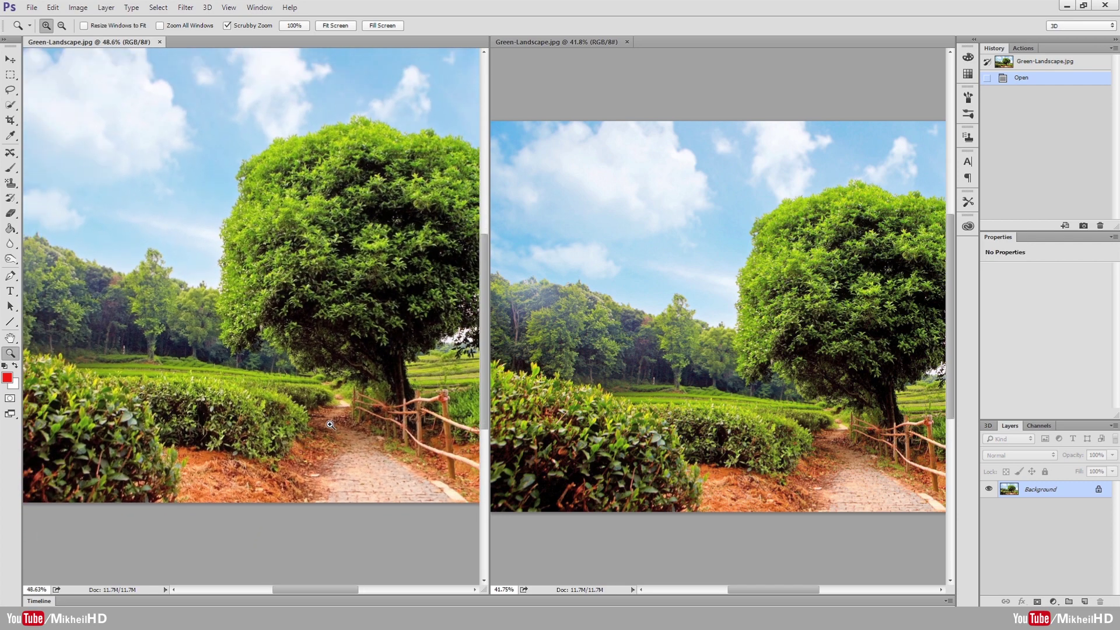
pyautogui.moveTo(262, 406)
pyautogui.mouseDown()
pyautogui.moveTo(363, 437)
pyautogui.moveTo(336, 431)
pyautogui.mouseUp()
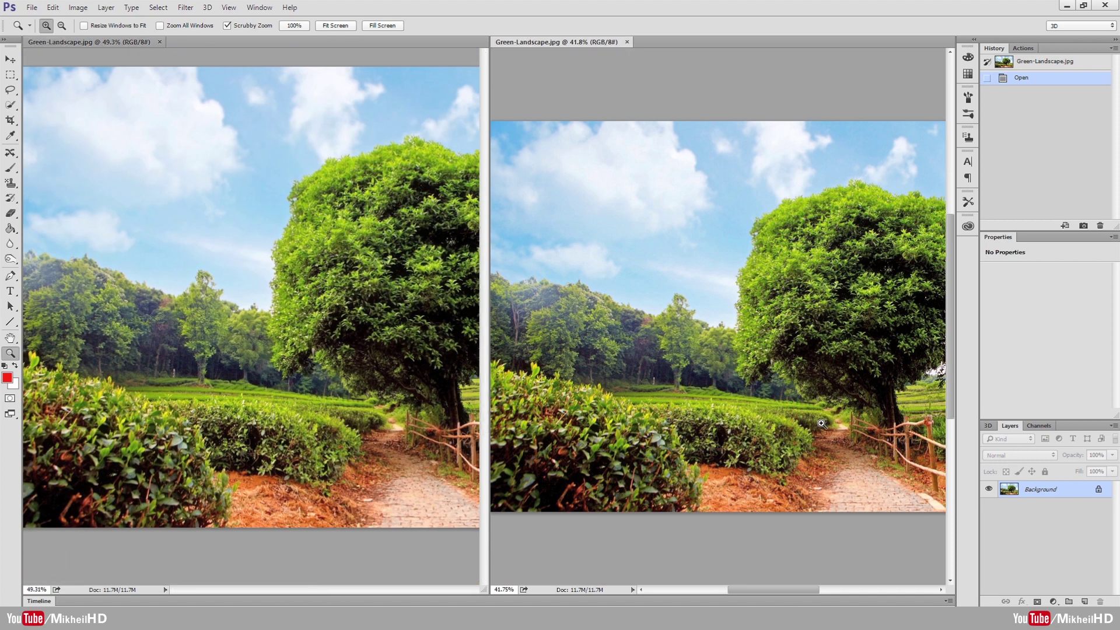
pyautogui.moveTo(828, 424)
pyautogui.mouseDown()
pyautogui.moveTo(762, 392)
pyautogui.moveTo(656, 368)
pyautogui.moveTo(673, 381)
pyautogui.mouseUp()
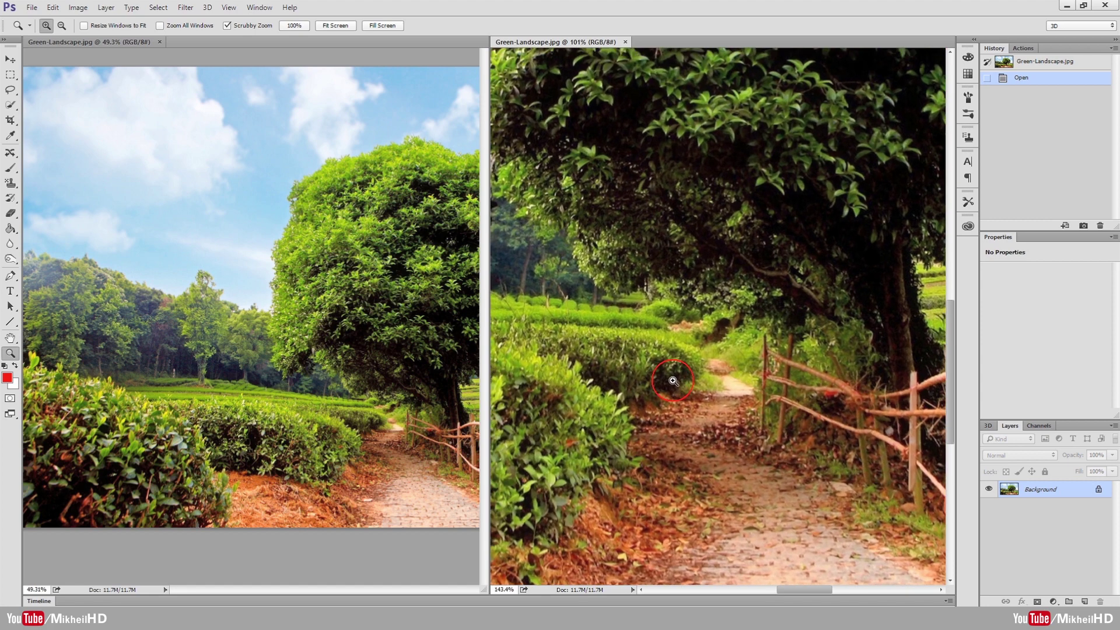
pyautogui.moveTo(749, 419); pyautogui.dragTo(760, 383)
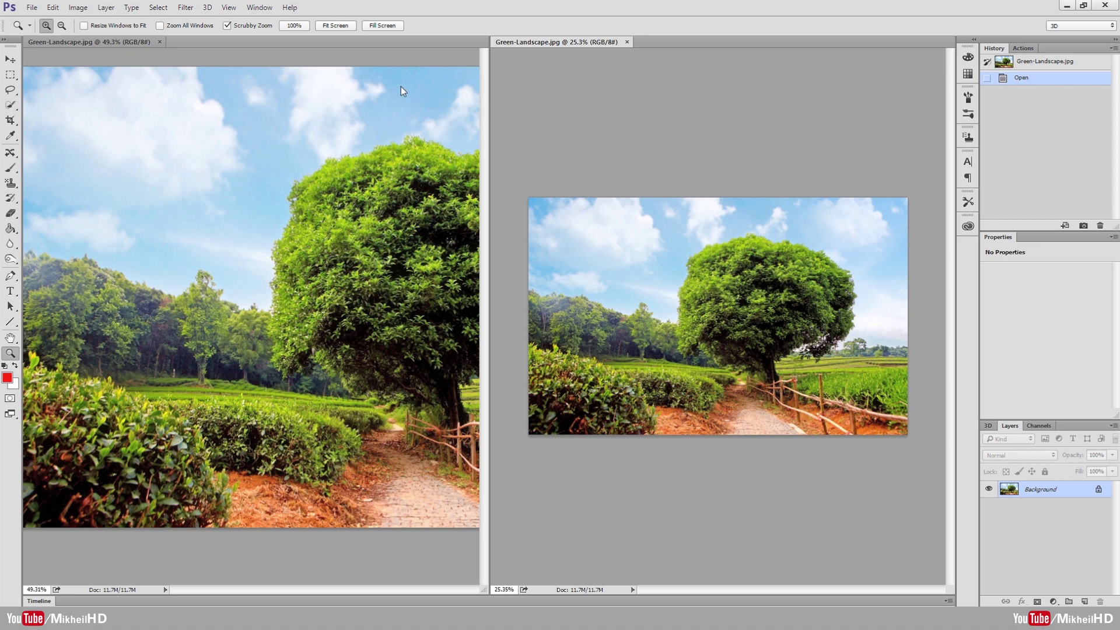
# - Select the Brush tool with a soft round 10 px tip at 0% hardness
pyautogui.click(10, 168)
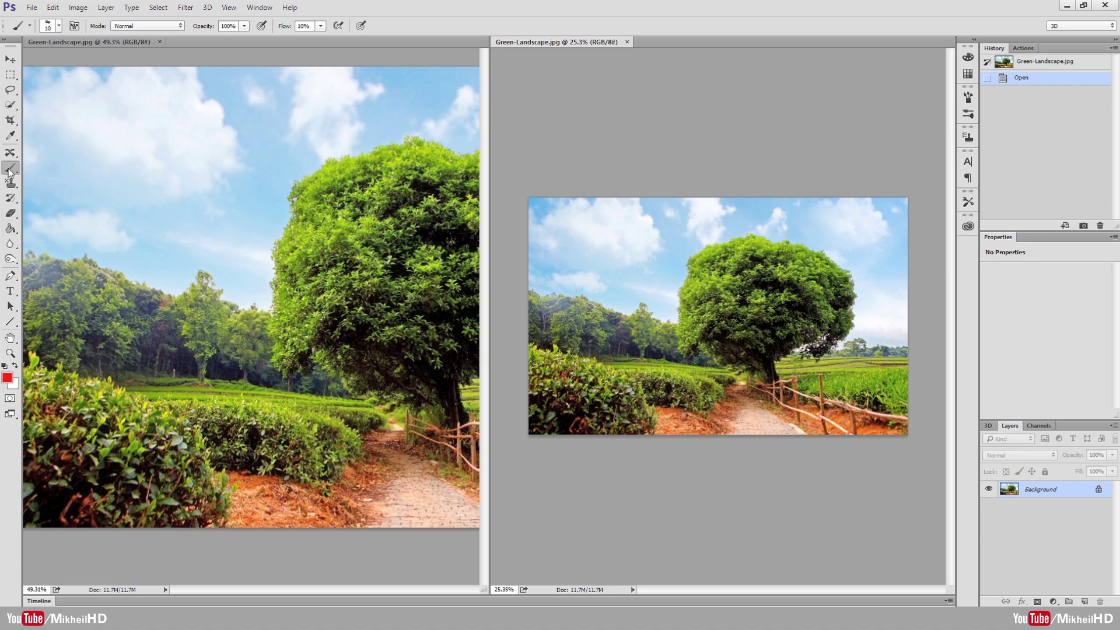
pyautogui.rightClick(269, 396)
pyautogui.click(308, 416)
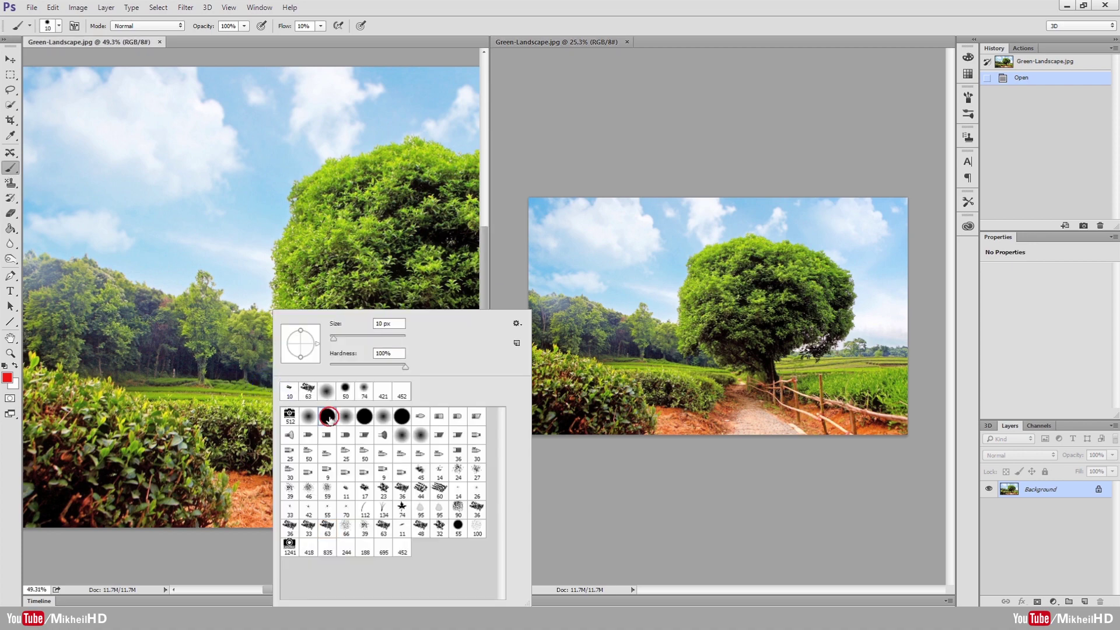
# - Set the foreground colour to bright green 00ff5a
pyautogui.click(7, 378)
pyautogui.click(832, 275)
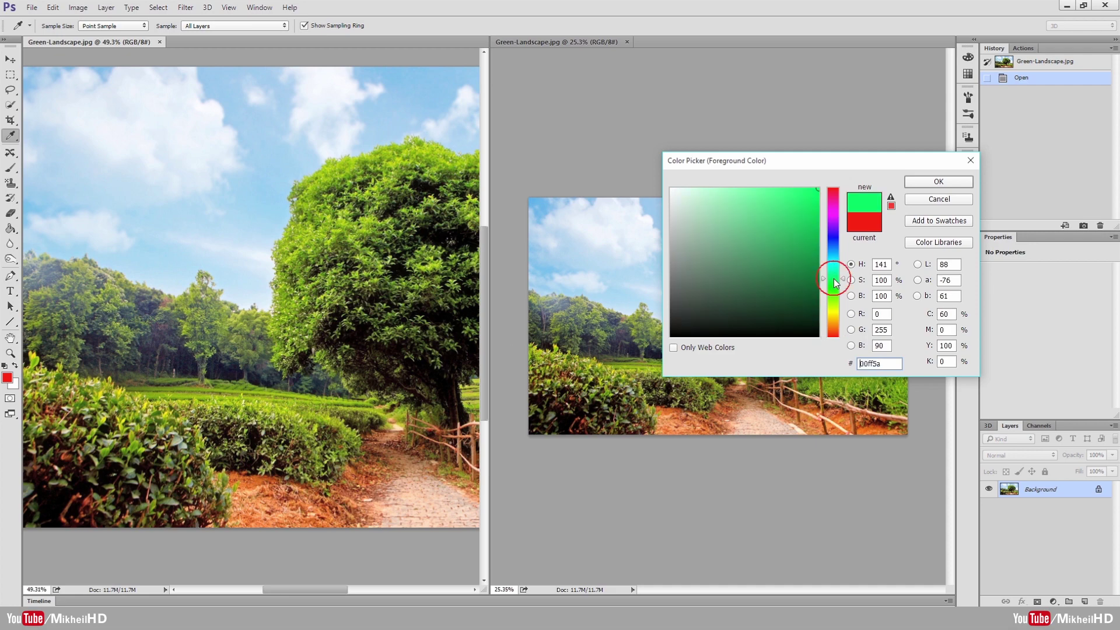
pyautogui.click(805, 215)
pyautogui.click(938, 182)
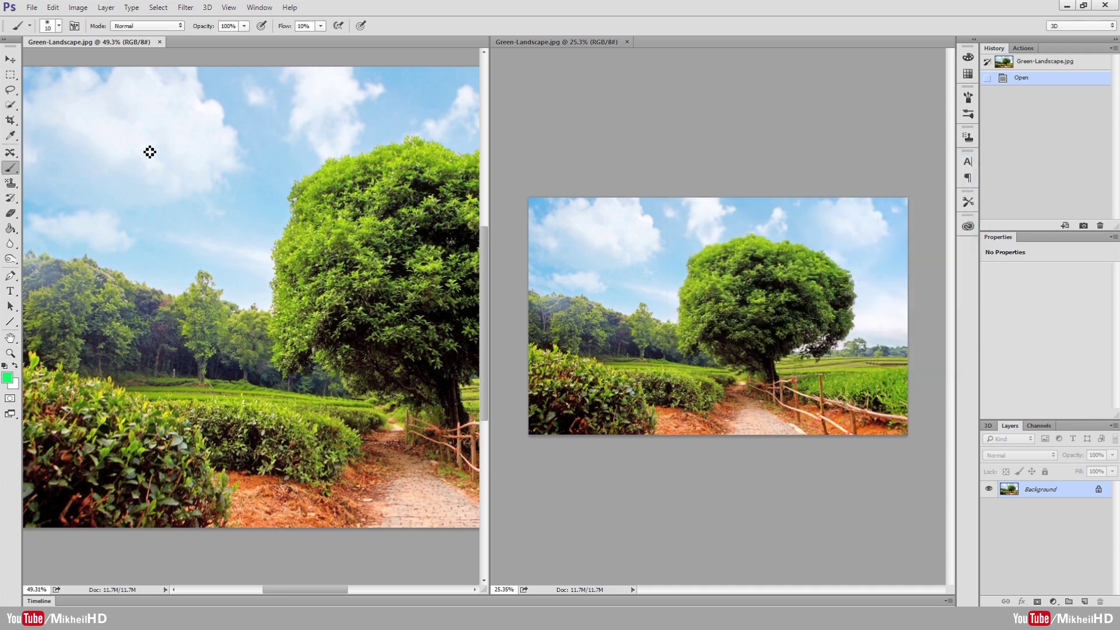
# - Paint a faint green heart outline over the clouds in the left window
pyautogui.moveTo(153, 157)
pyautogui.mouseDown()
pyautogui.moveTo(142, 147)
pyautogui.moveTo(159, 156)
pyautogui.mouseUp()
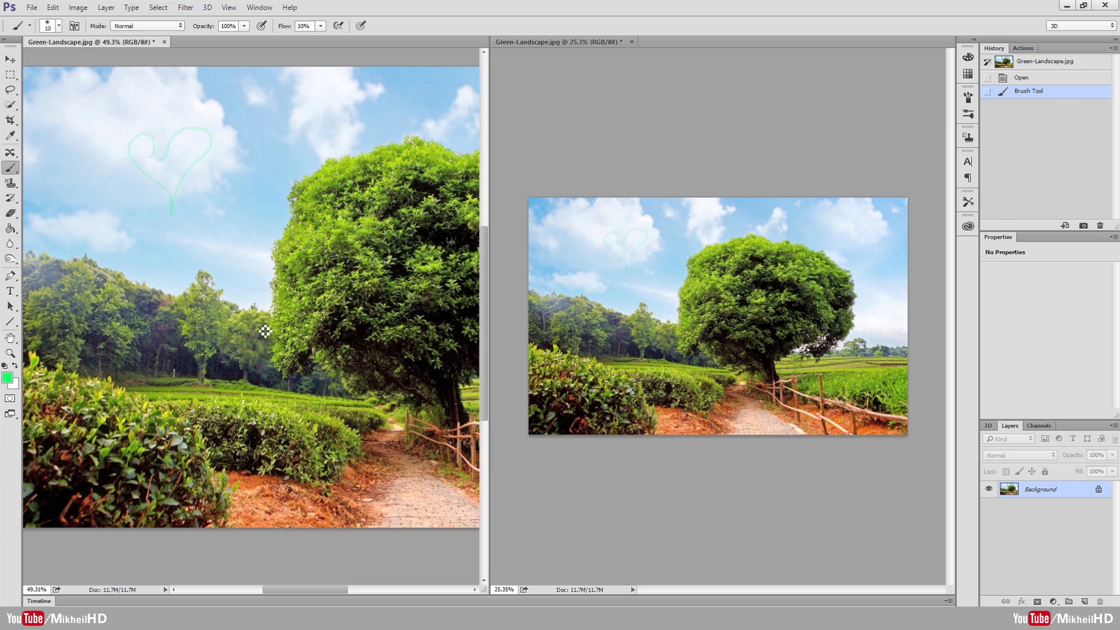
pyautogui.click(10, 353)
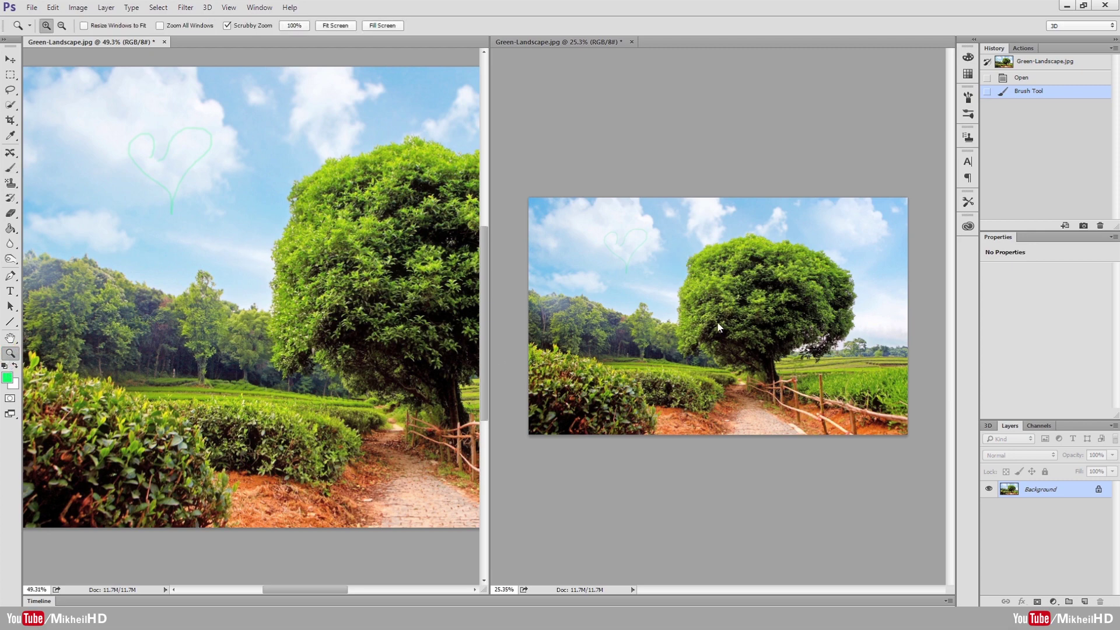
# - Zoom the right window into the path and paint green horizontal stripes across it
pyautogui.moveTo(718, 327)
pyautogui.mouseDown()
pyautogui.moveTo(791, 417)
pyautogui.moveTo(770, 374)
pyautogui.moveTo(779, 326)
pyautogui.mouseUp()
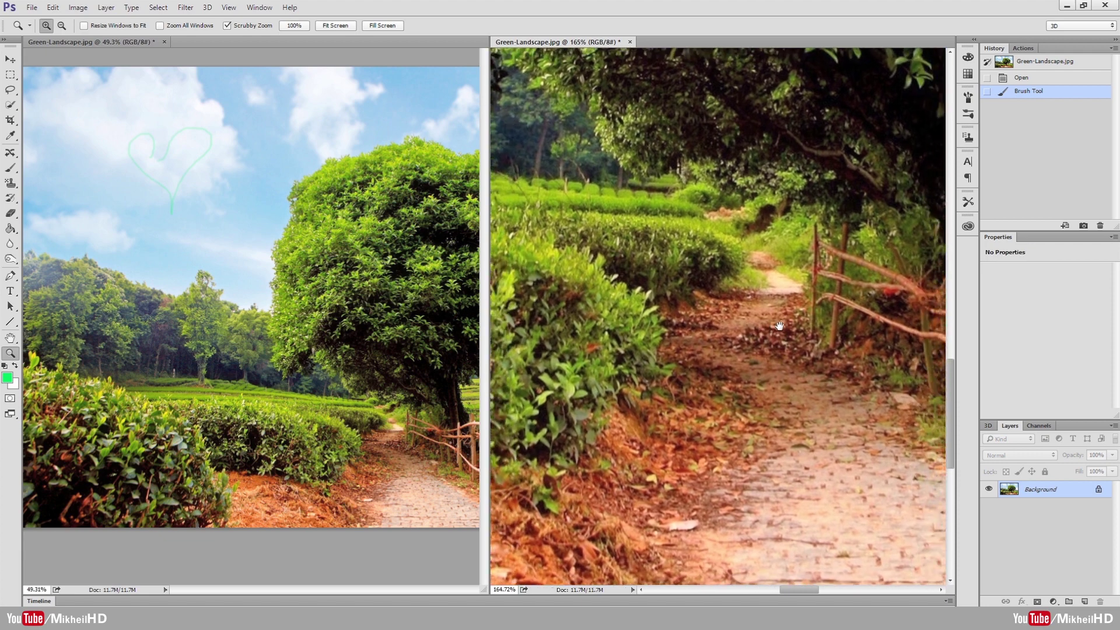
pyautogui.moveTo(730, 270); pyautogui.dragTo(751, 290)
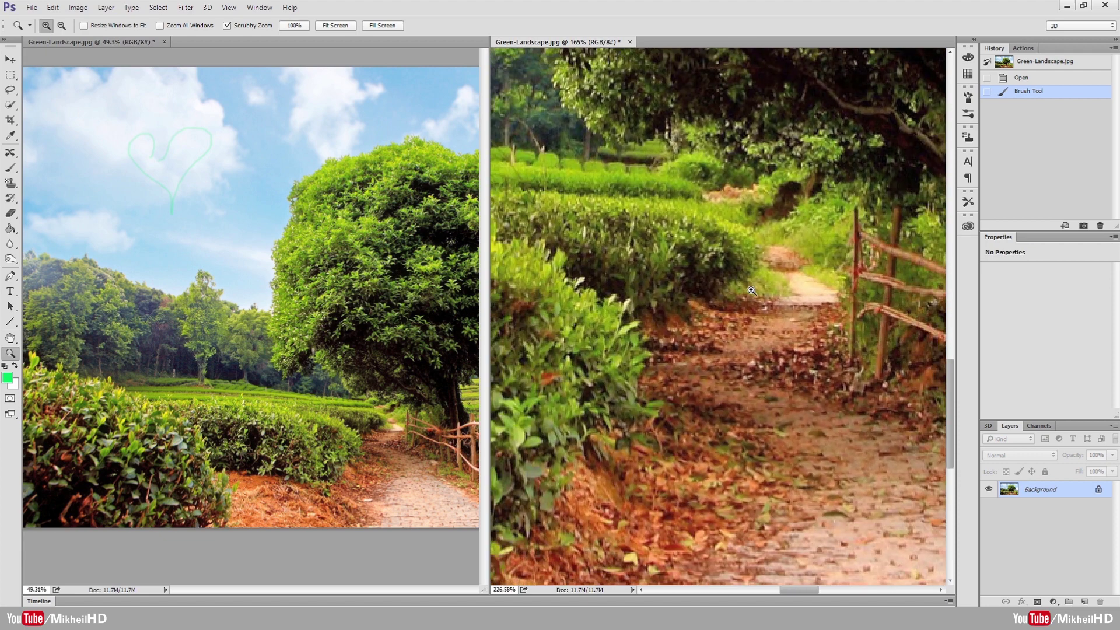
pyautogui.click(10, 168)
pyautogui.click(384, 442)
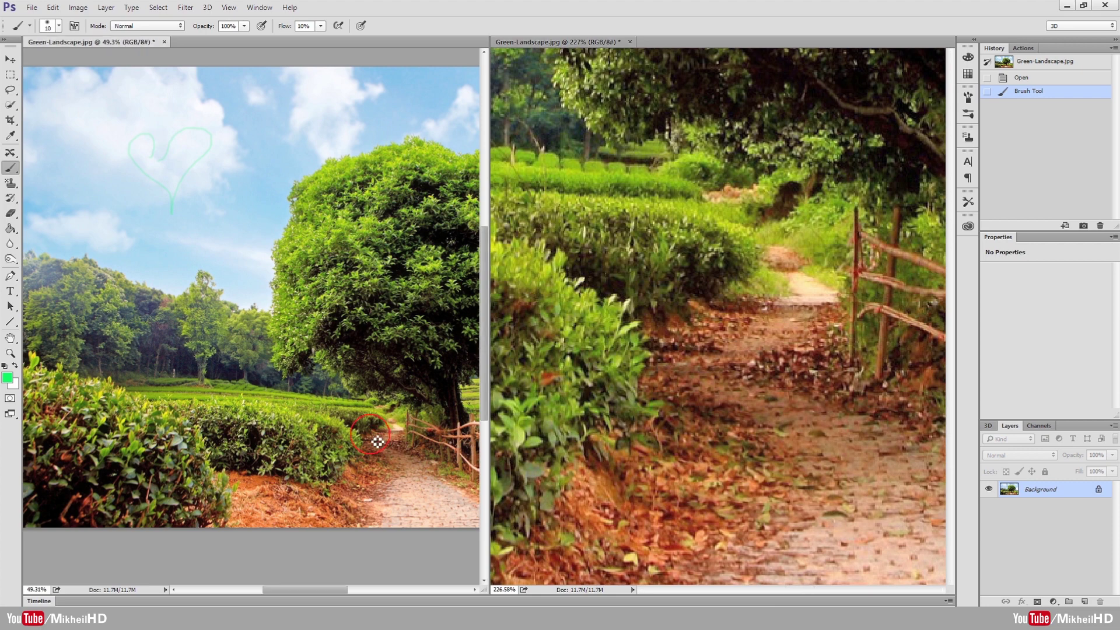
pyautogui.moveTo(375, 440)
pyautogui.mouseDown()
pyautogui.moveTo(414, 465)
pyautogui.moveTo(363, 488)
pyautogui.moveTo(376, 507)
pyautogui.moveTo(464, 525)
pyautogui.moveTo(505, 509)
pyautogui.mouseUp()
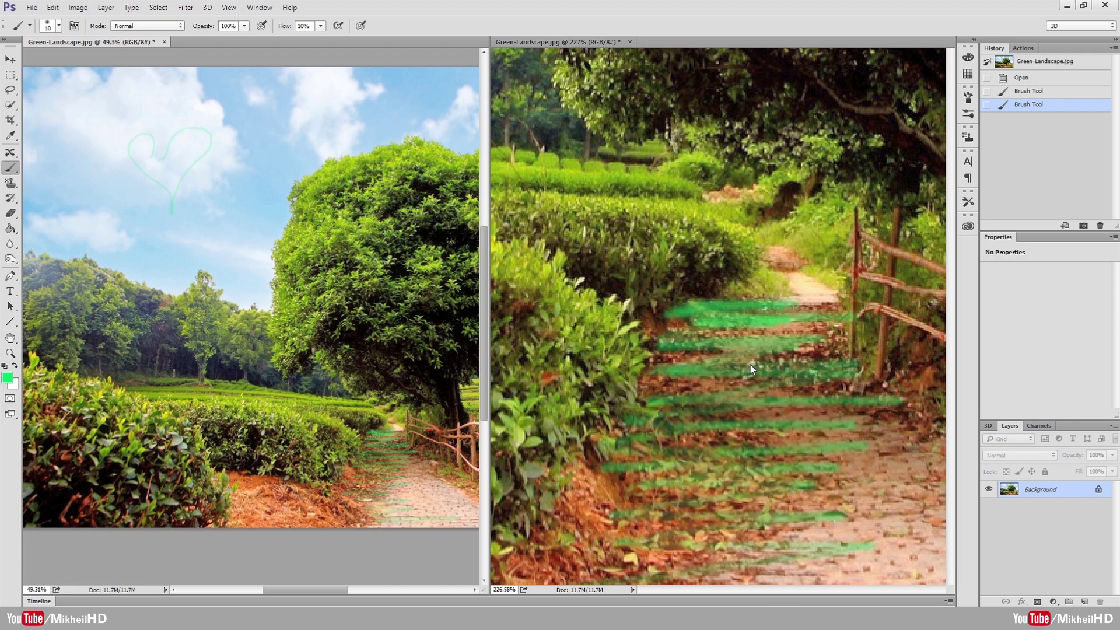
# - Zoom the right window back out to 28.3%
pyautogui.click(754, 413)
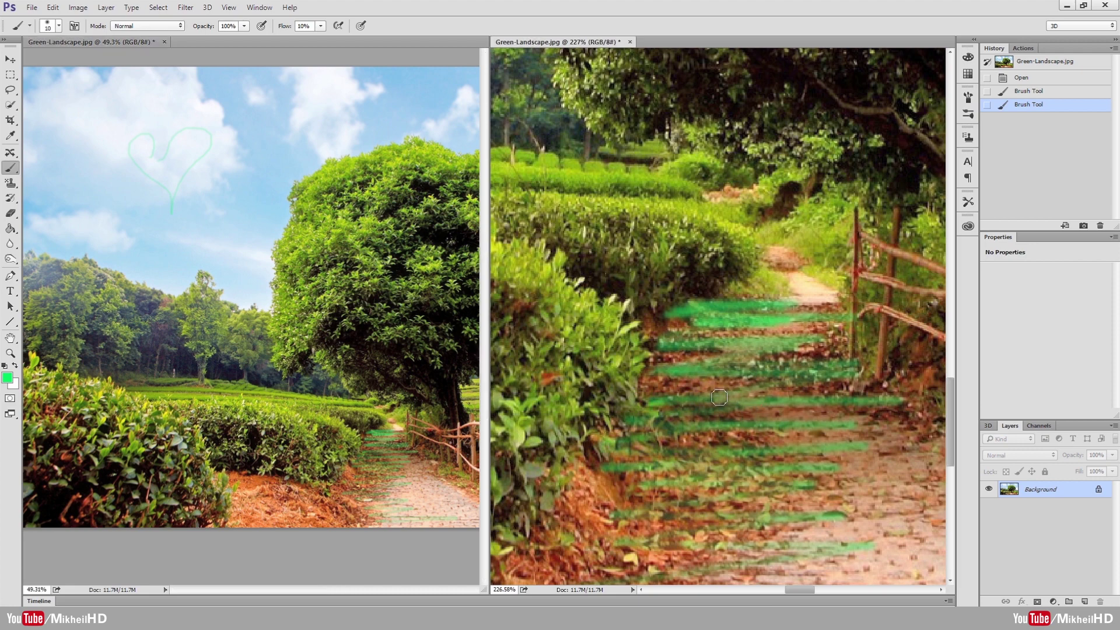
pyautogui.click(11, 353)
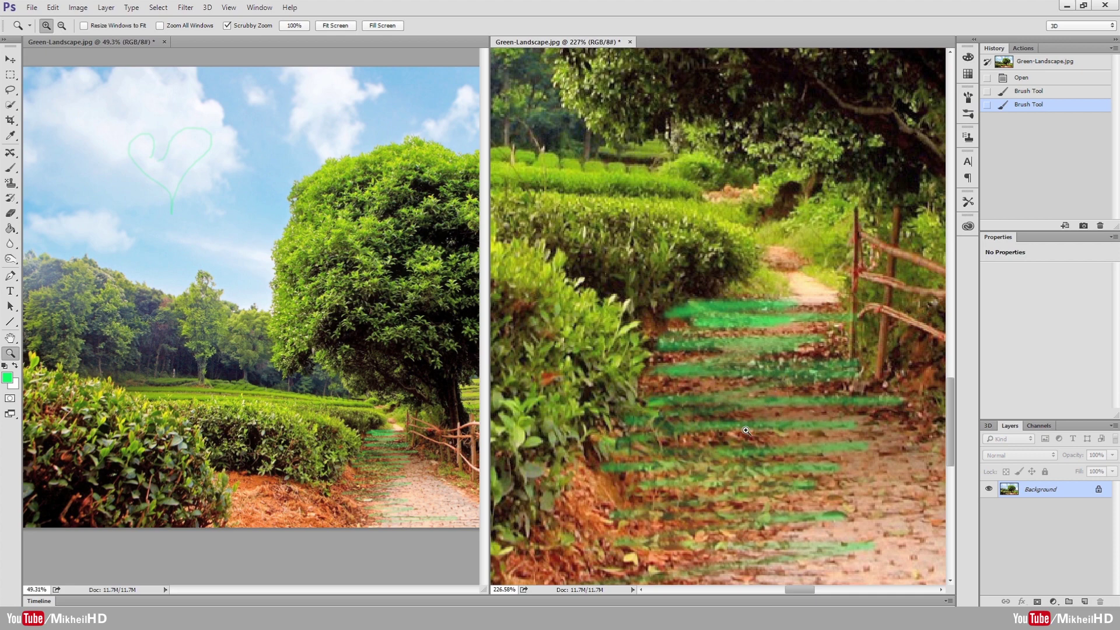
pyautogui.moveTo(732, 421)
pyautogui.mouseDown()
pyautogui.moveTo(799, 418)
pyautogui.moveTo(849, 461)
pyautogui.moveTo(709, 412)
pyautogui.moveTo(770, 421)
pyautogui.mouseUp()
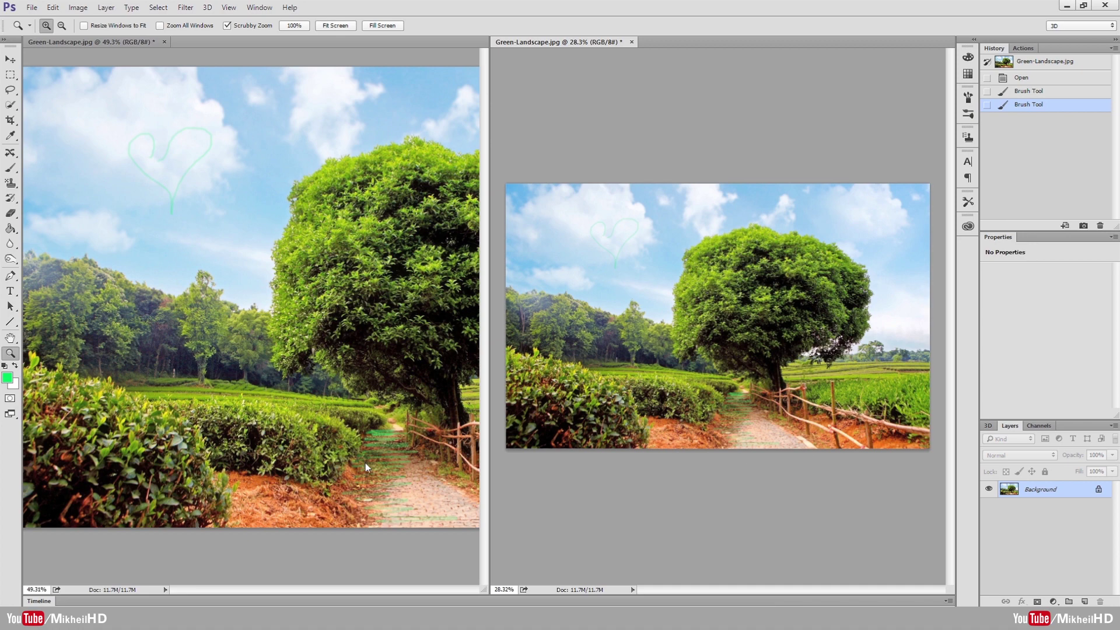
# - Magnify the left window to 363% on the hedge base and paint one leaf bright green
pyautogui.click(279, 491)
pyautogui.moveTo(318, 505); pyautogui.dragTo(385, 528)
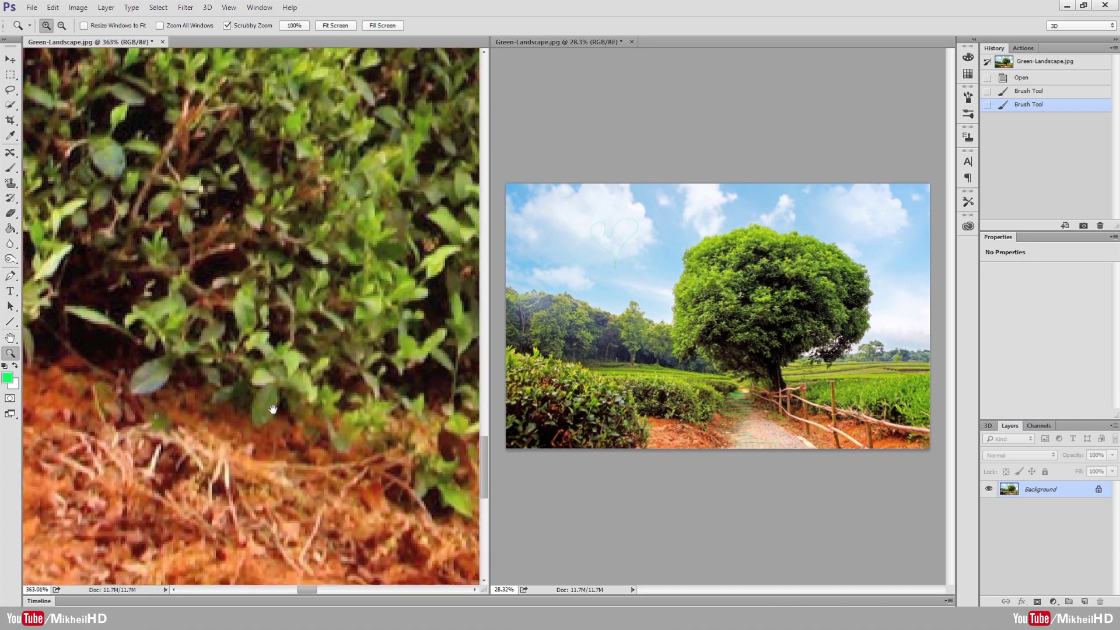
pyautogui.moveTo(327, 455)
pyautogui.mouseDown()
pyautogui.moveTo(268, 336)
pyautogui.moveTo(282, 318)
pyautogui.mouseUp()
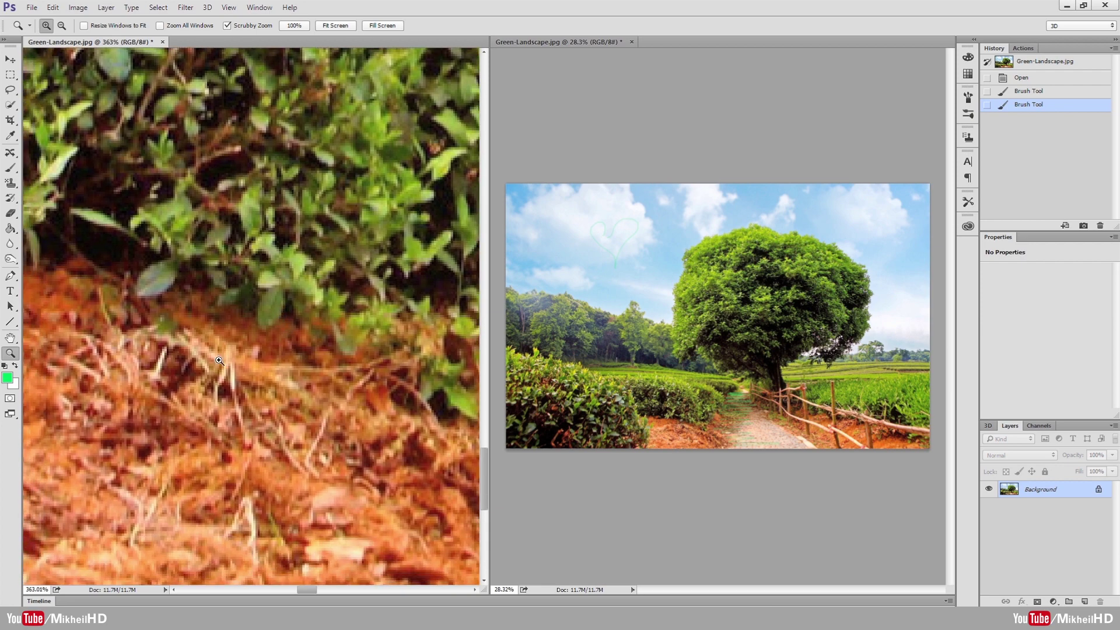
pyautogui.click(10, 168)
pyautogui.moveTo(172, 271)
pyautogui.mouseDown()
pyautogui.moveTo(139, 297)
pyautogui.moveTo(177, 270)
pyautogui.mouseUp()
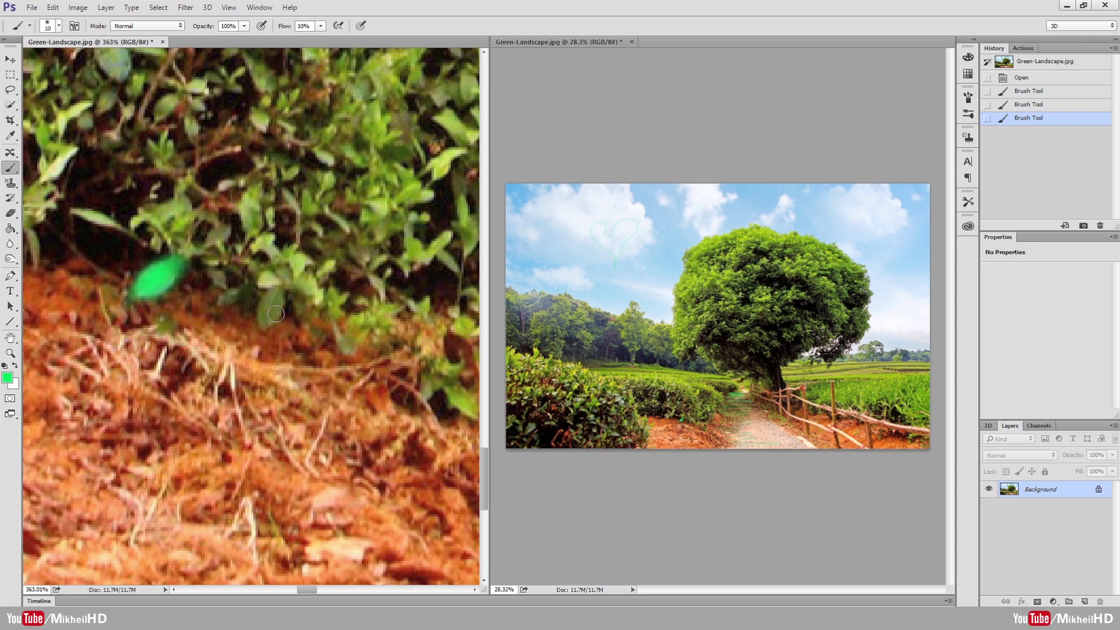
# - Paint several more bush leaves bright green, working toward the right edge
pyautogui.moveTo(268, 320)
pyautogui.mouseDown()
pyautogui.moveTo(275, 278)
pyautogui.moveTo(324, 275)
pyautogui.mouseUp()
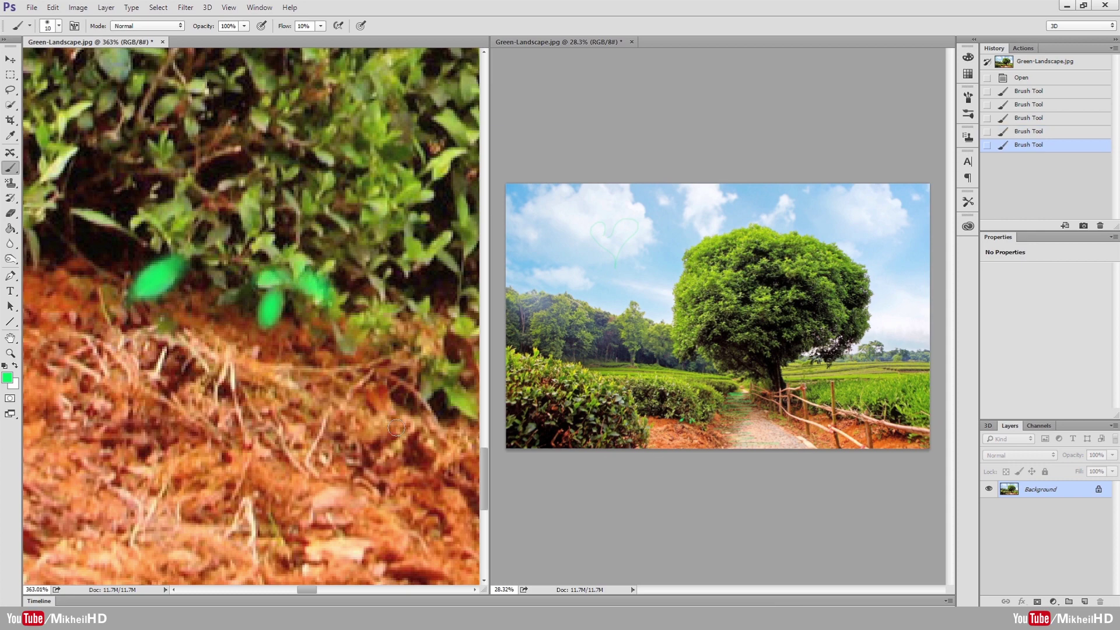
pyautogui.moveTo(443, 373); pyautogui.dragTo(467, 408)
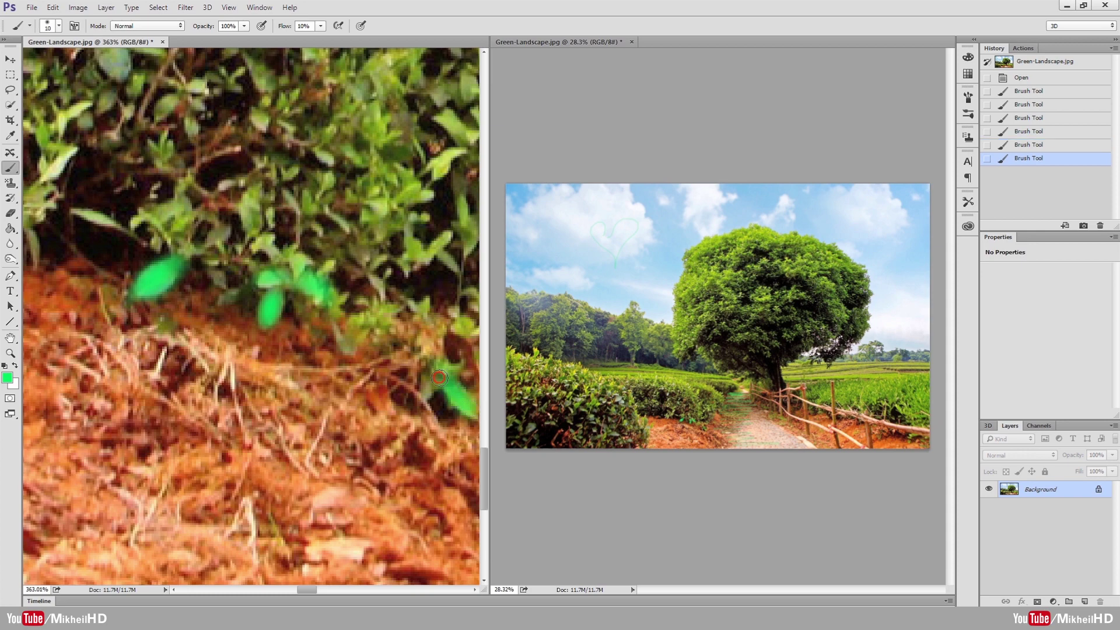
pyautogui.moveTo(446, 366); pyautogui.dragTo(464, 321)
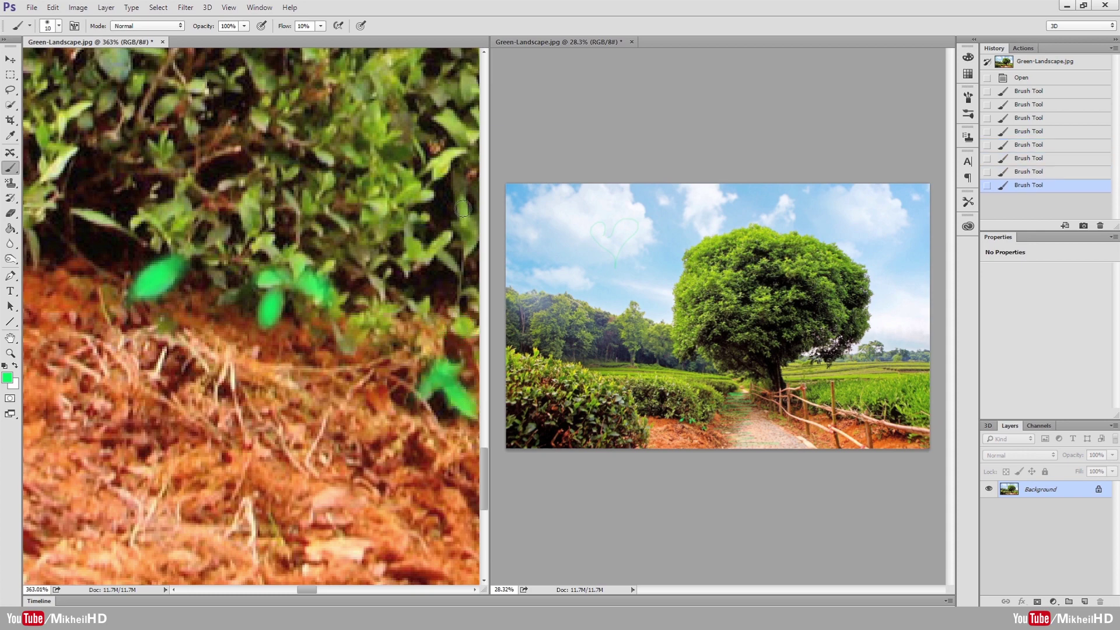
pyautogui.moveTo(469, 243)
pyautogui.mouseDown()
pyautogui.moveTo(464, 233)
pyautogui.moveTo(401, 271)
pyautogui.mouseUp()
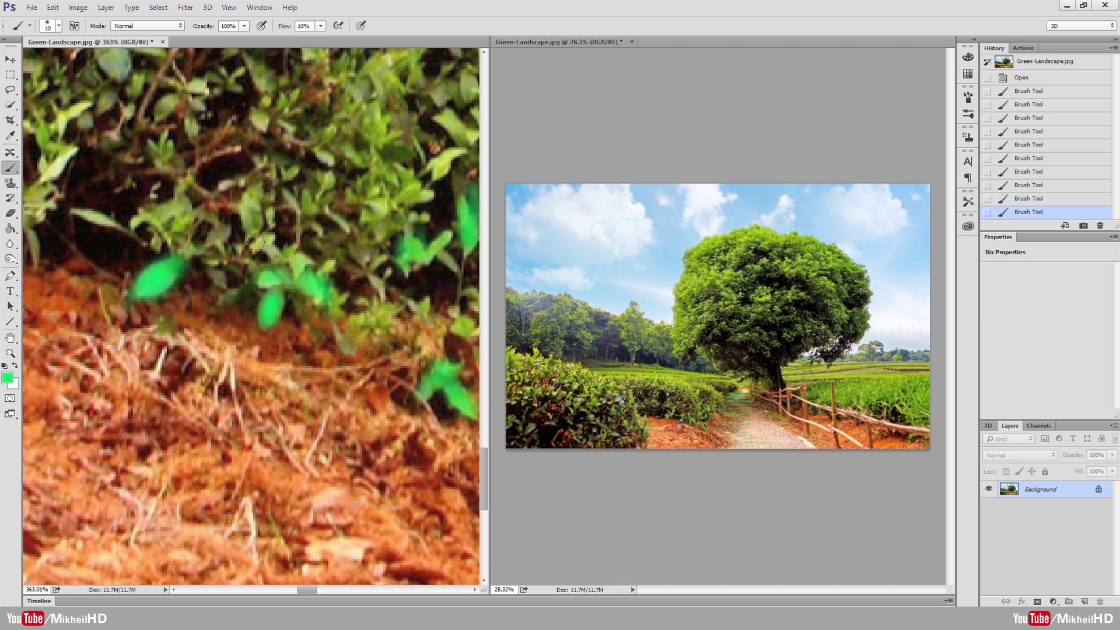
# - Paint two leaves higher in the bush green, then make the right image window active
pyautogui.moveTo(252, 193); pyautogui.dragTo(245, 225)
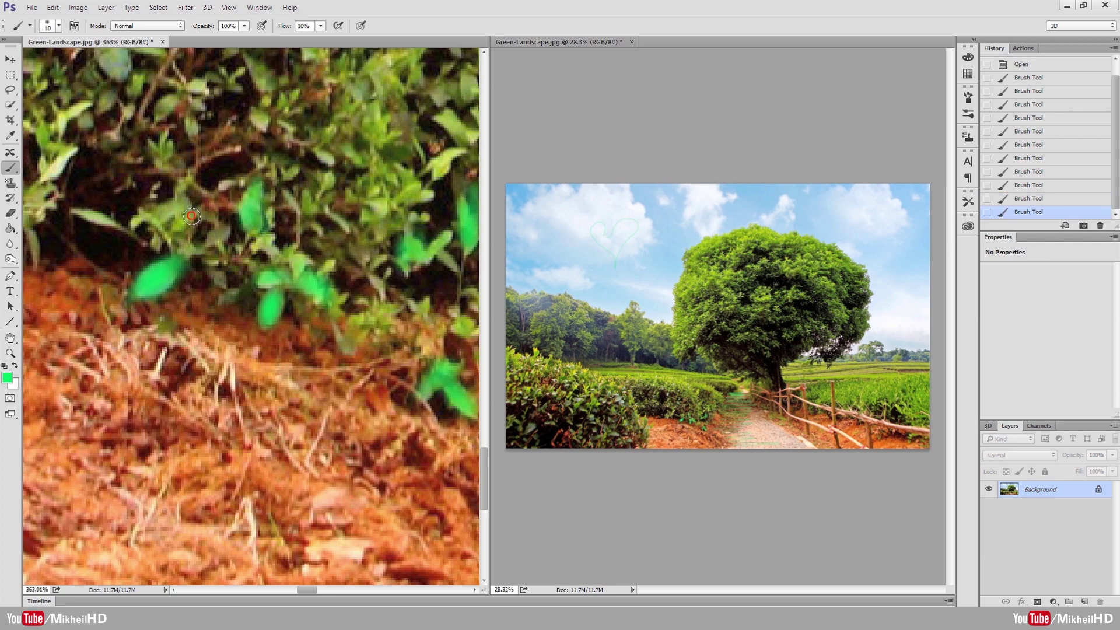
pyautogui.moveTo(170, 206); pyautogui.dragTo(178, 217)
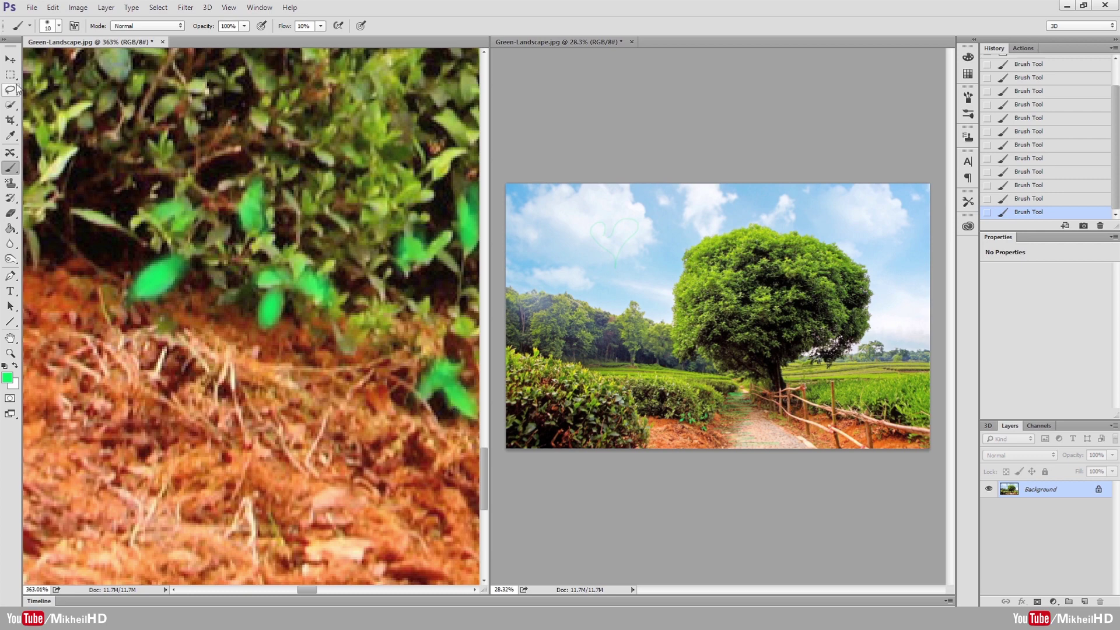
pyautogui.click(10, 352)
pyautogui.click(707, 409)
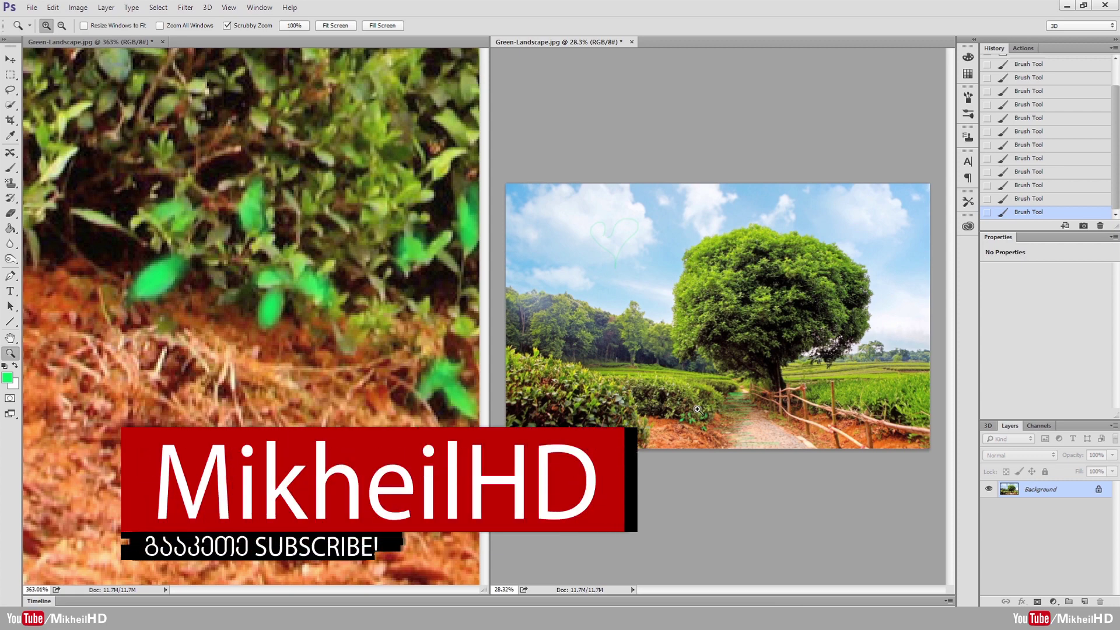
pyautogui.click(348, 383)
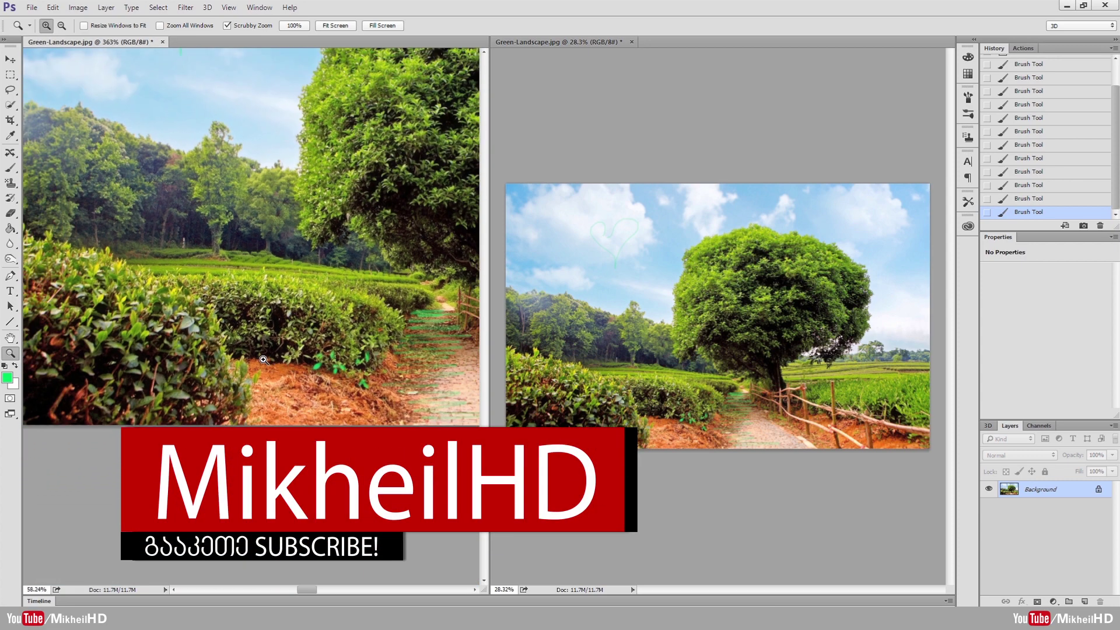
pyautogui.keyDown('alt'); pyautogui.click(398, 360); pyautogui.keyUp('alt')
pyautogui.moveTo(399, 360); pyautogui.dragTo(450, 388)
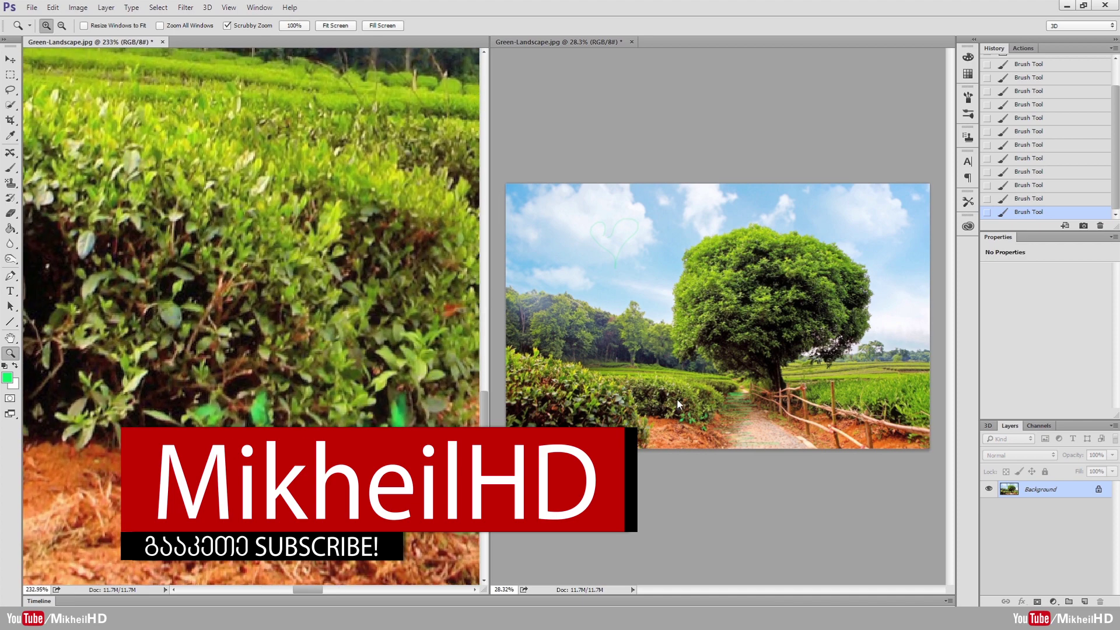